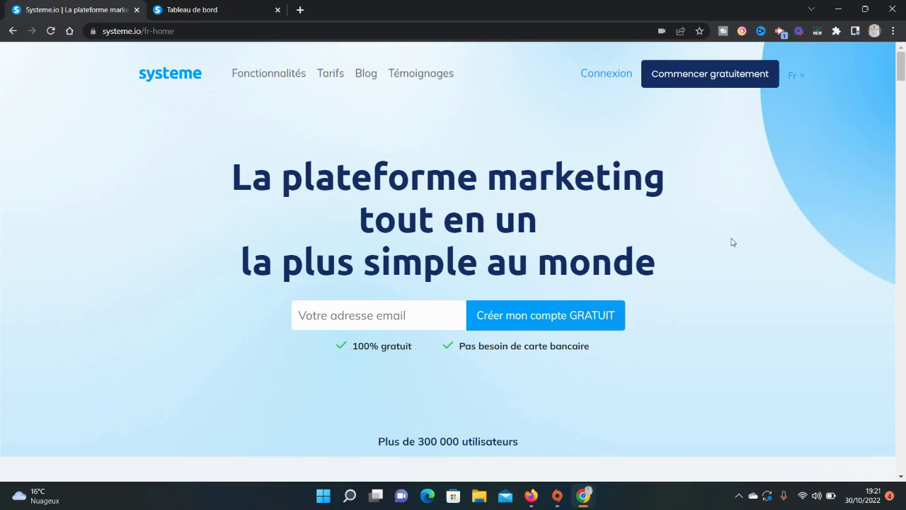
# Review the six included tools and the competing products each replaces on the systeme.io home page, and close that page
pyautogui.scroll(-5, 731, 244)
pyautogui.scroll(-4, 732, 241)
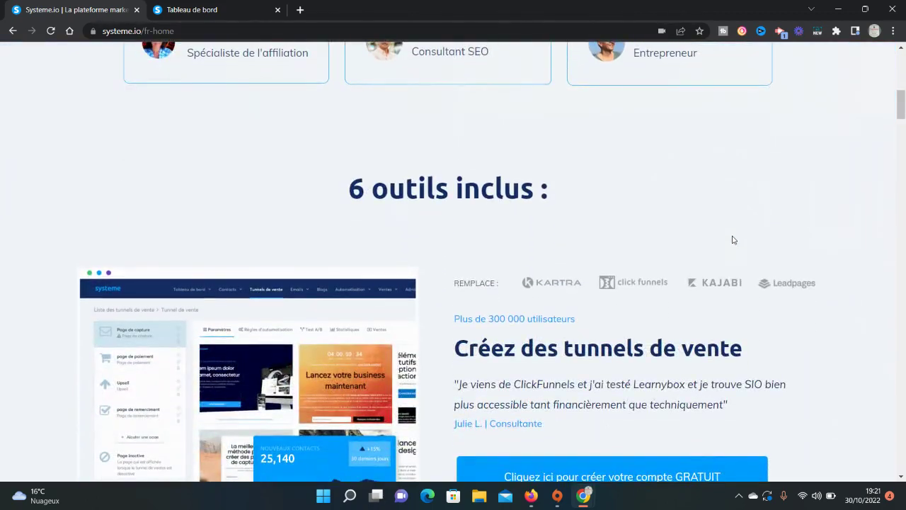
pyautogui.scroll(-3, 734, 235)
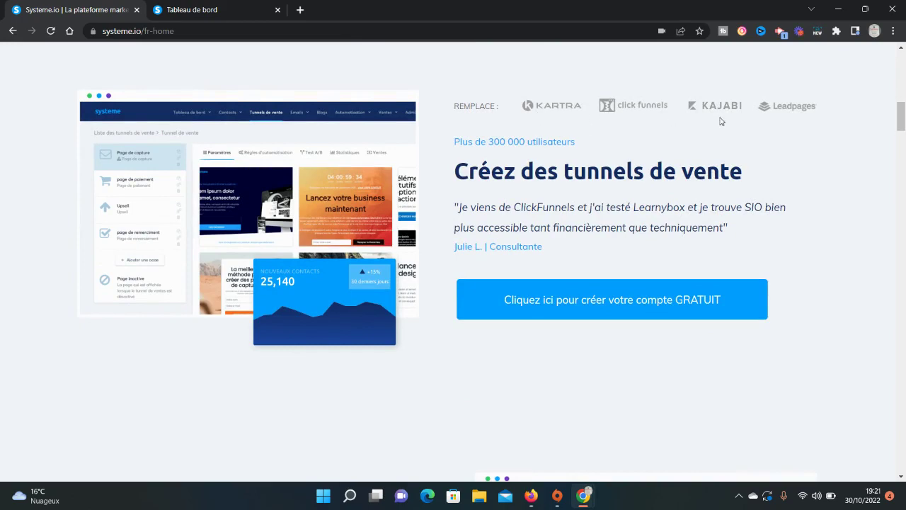
pyautogui.scroll(-3, 607, 156)
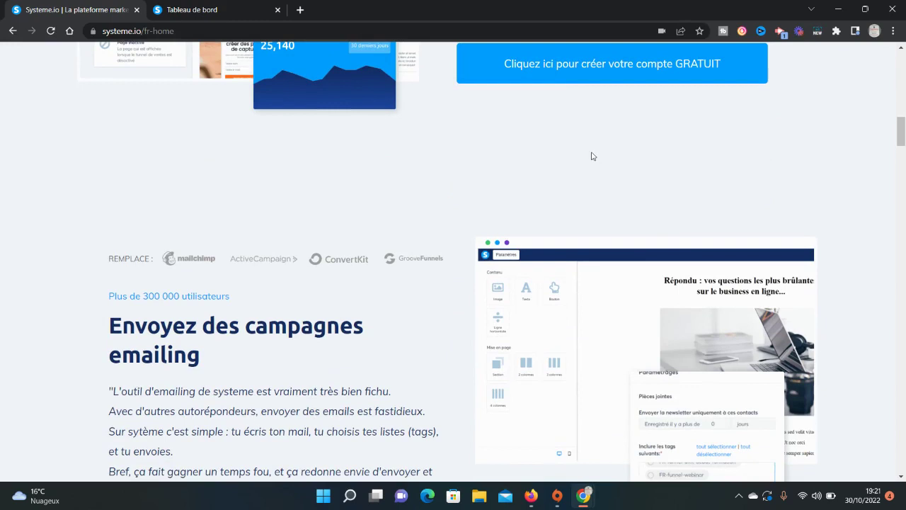
pyautogui.scroll(-2, 369, 219)
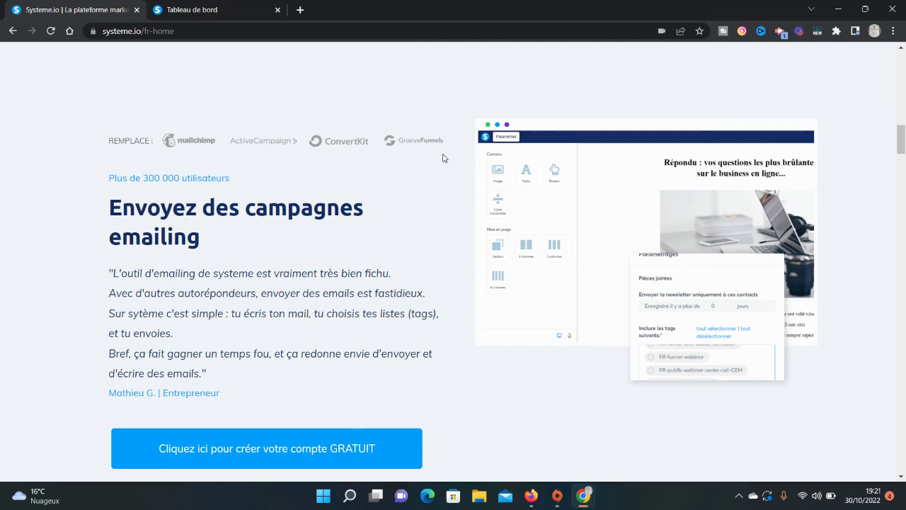
pyautogui.scroll(-1, 444, 162)
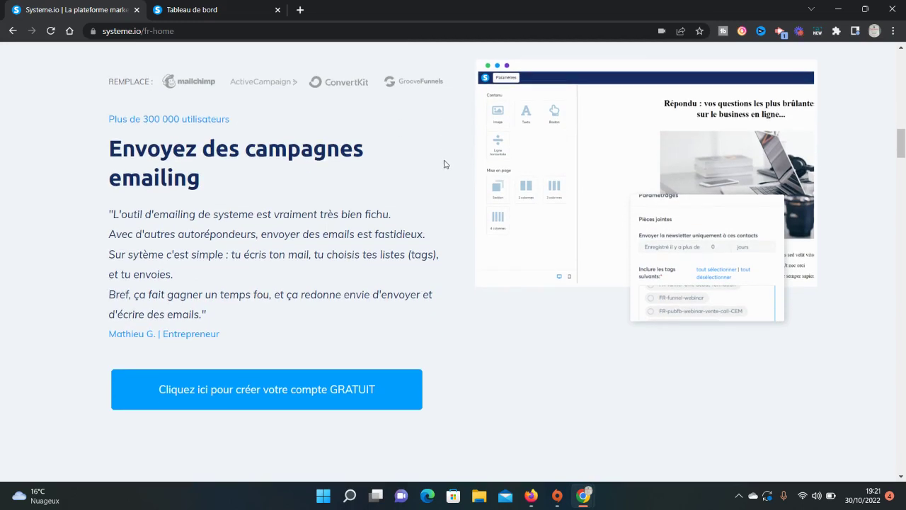
pyautogui.scroll(-5, 446, 162)
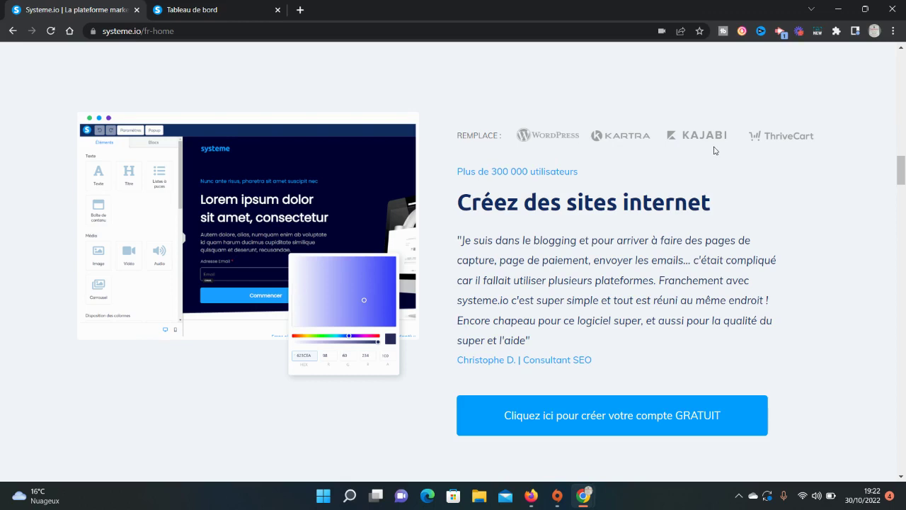
pyautogui.scroll(-4, 606, 165)
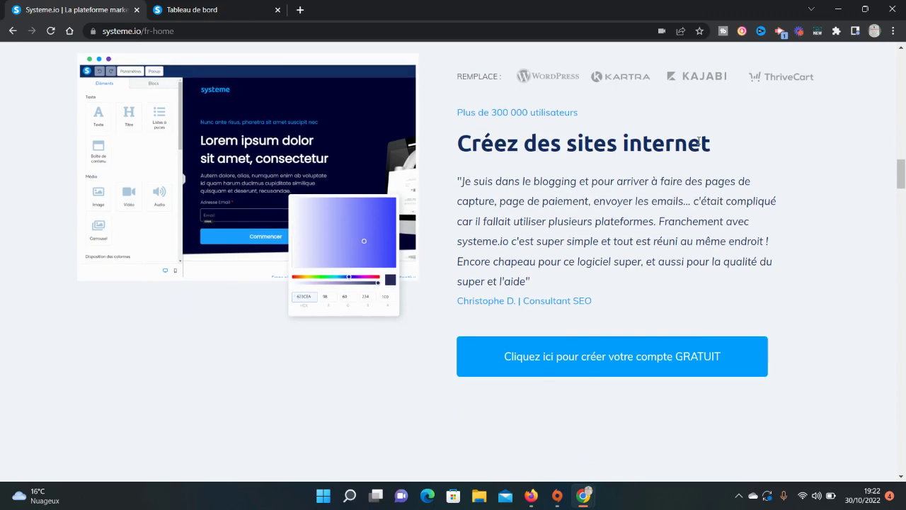
pyautogui.scroll(-2, 699, 141)
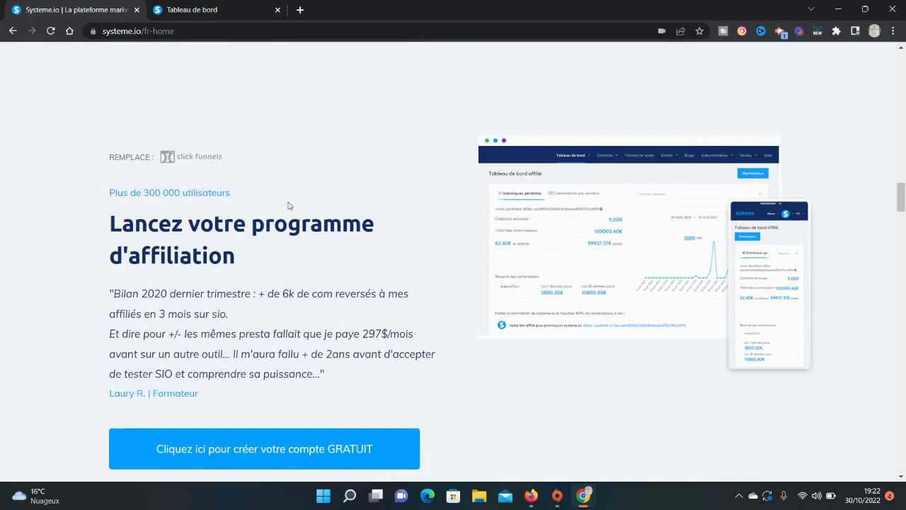
pyautogui.scroll(-1, 292, 231)
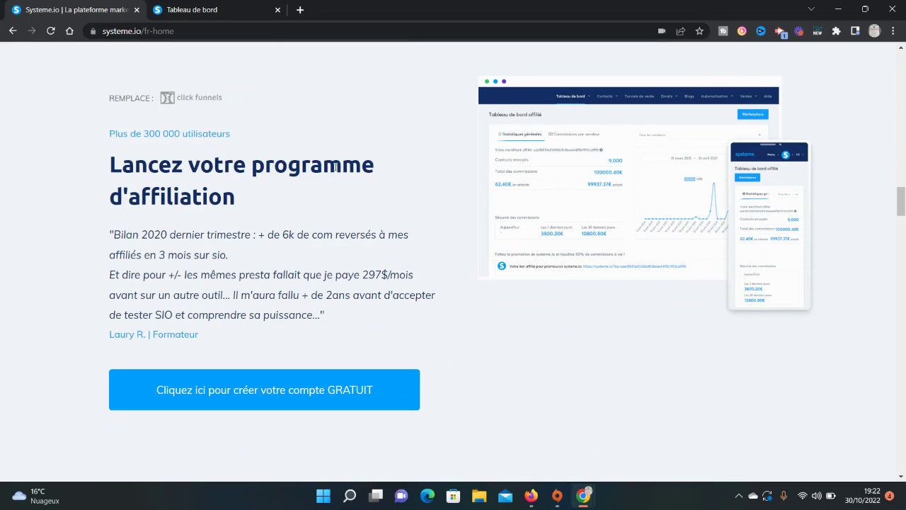
pyautogui.scroll(-4, 344, 165)
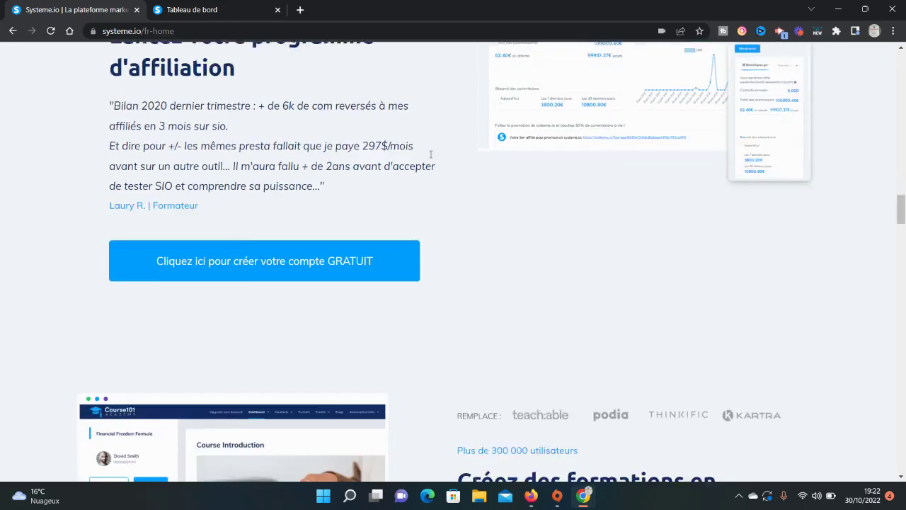
pyautogui.scroll(-2, 602, 168)
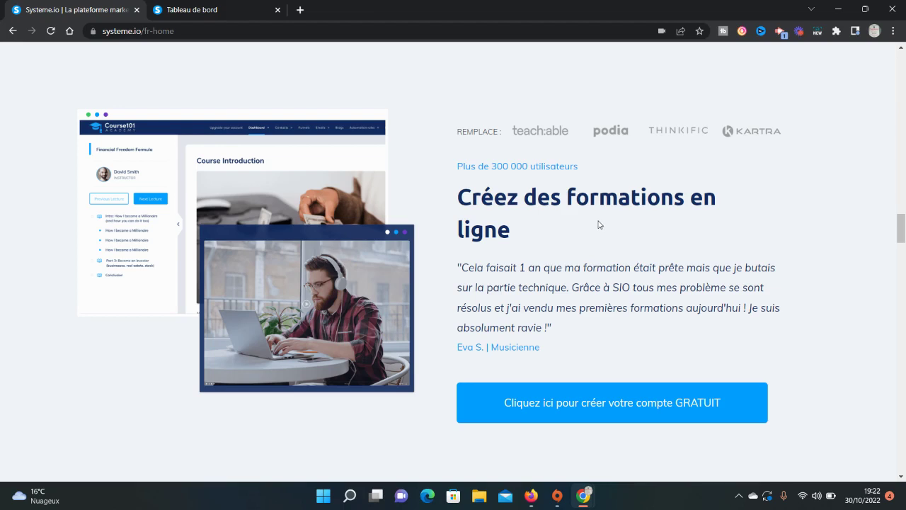
pyautogui.scroll(-3, 599, 224)
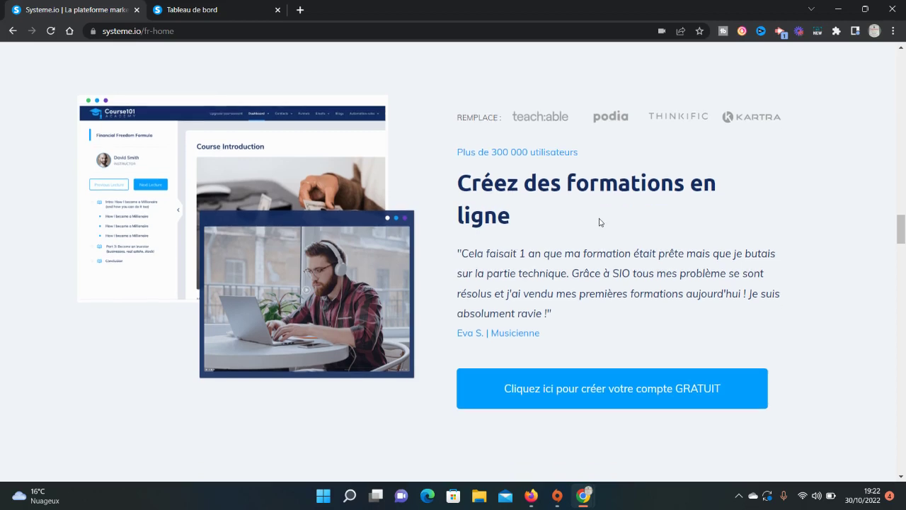
pyautogui.scroll(-3, 599, 222)
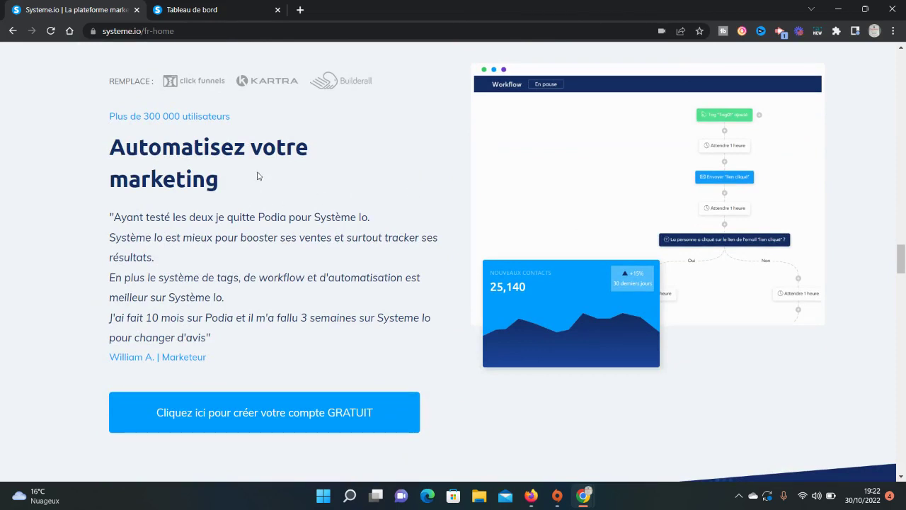
pyautogui.moveTo(320, 278); pyautogui.dragTo(405, 278)
pyautogui.click(409, 257)
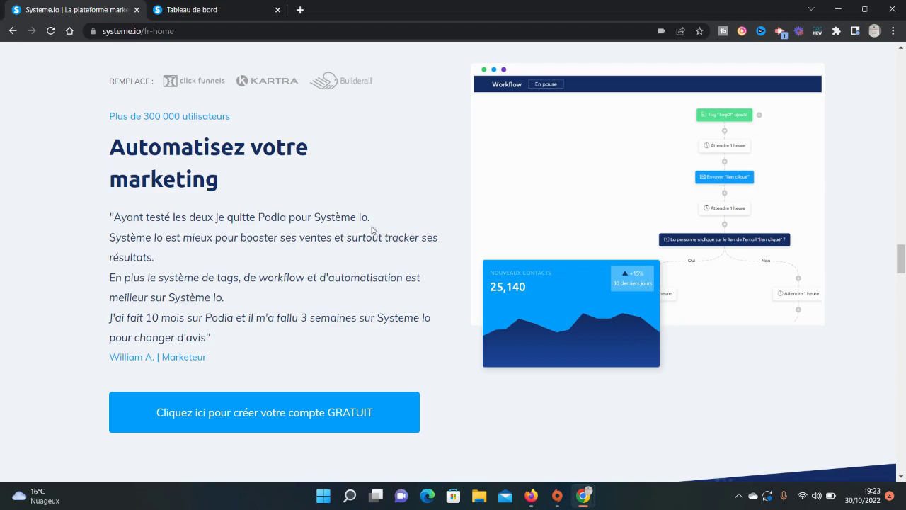
pyautogui.scroll(-1, 417, 237)
pyautogui.scroll(8, 443, 229)
pyautogui.scroll(-5, 566, 224)
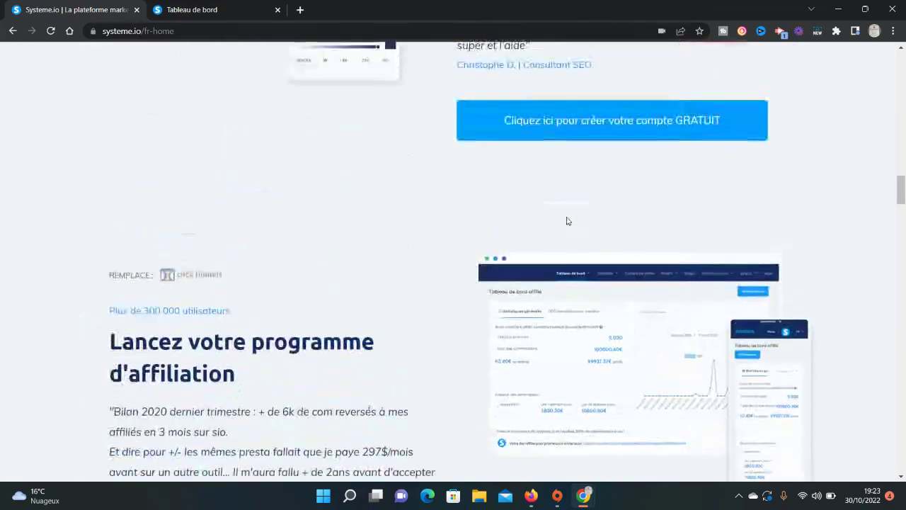
pyautogui.scroll(-6, 568, 222)
pyautogui.scroll(15, 570, 220)
pyautogui.scroll(15, 570, 220)
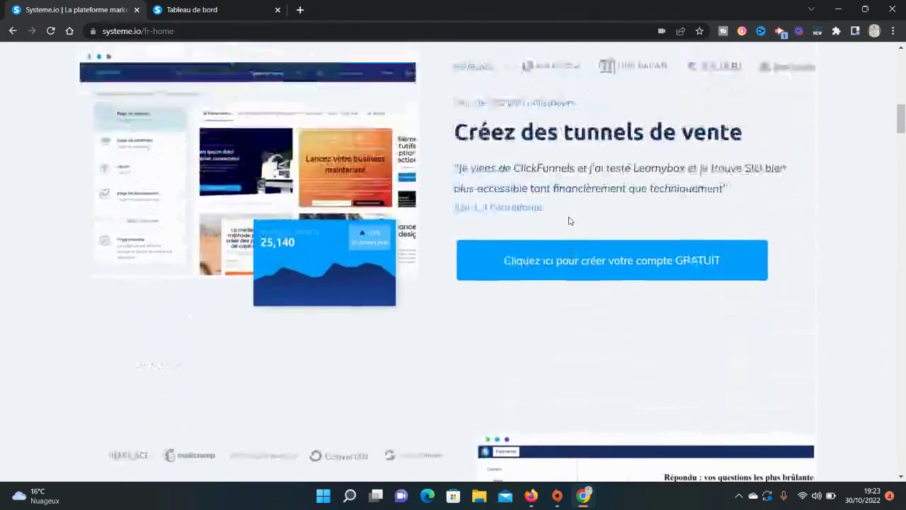
pyautogui.scroll(1, 570, 220)
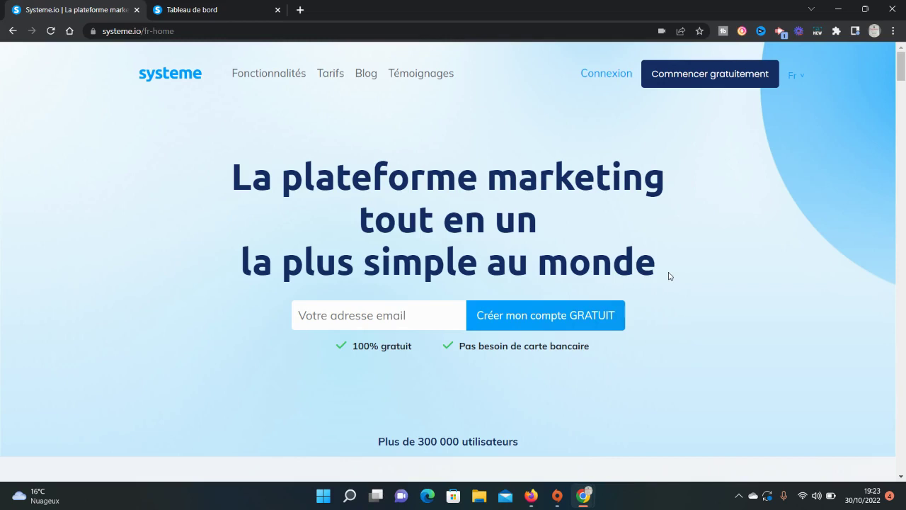
pyautogui.hotkey('ctrl', 'w')
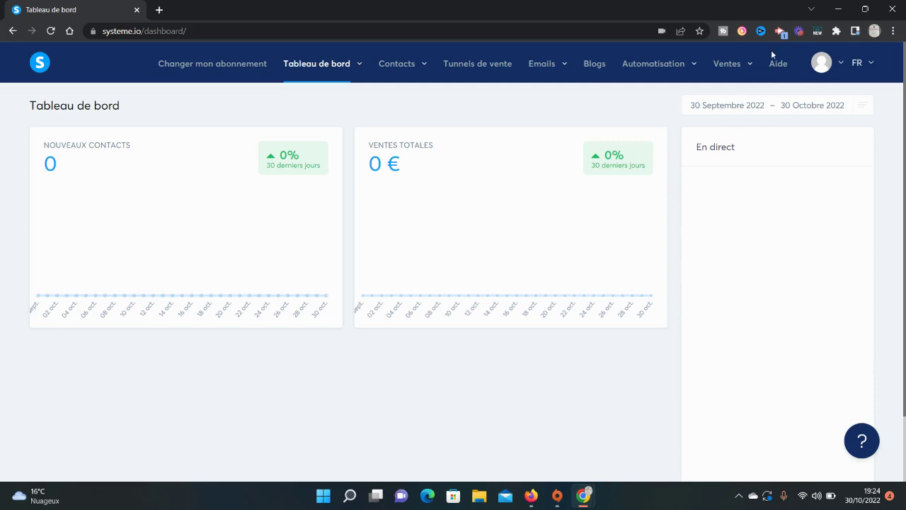
# Deactivate the existing Test funnel in the list of sales funnels
pyautogui.moveTo(396, 71)
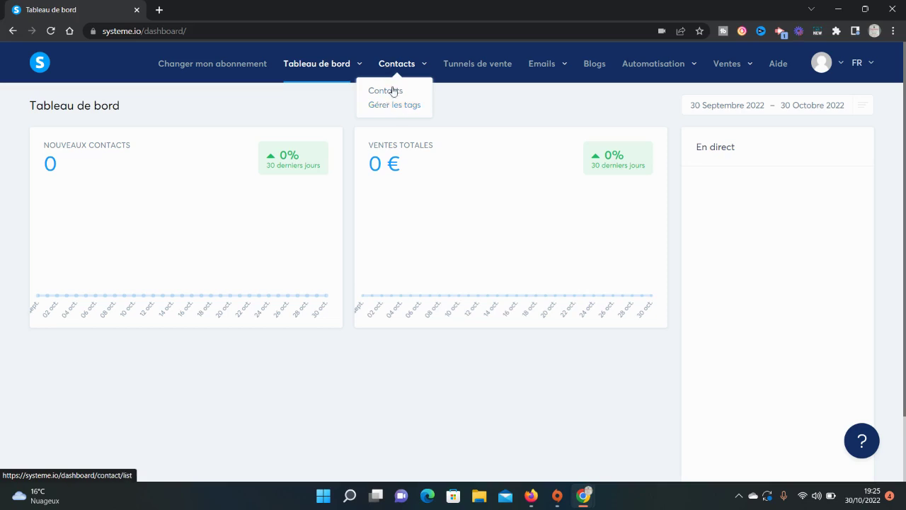
pyautogui.click(495, 69)
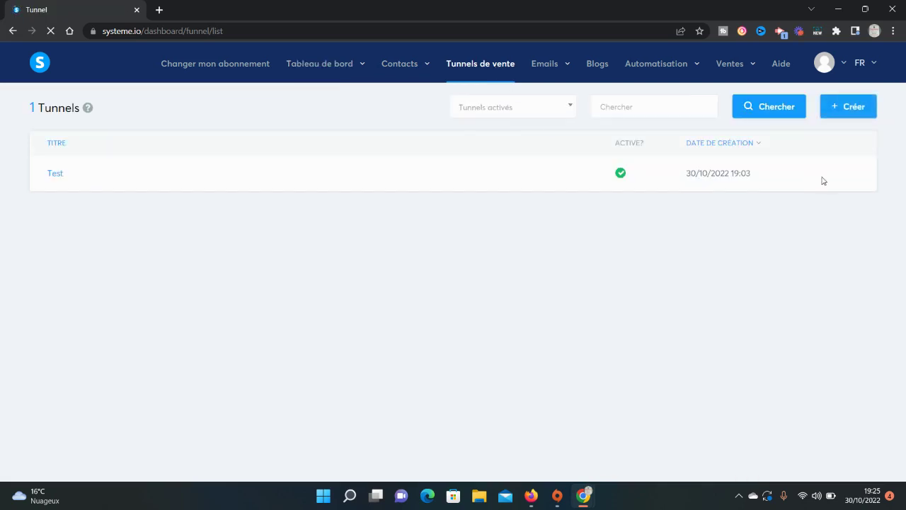
pyautogui.click(851, 177)
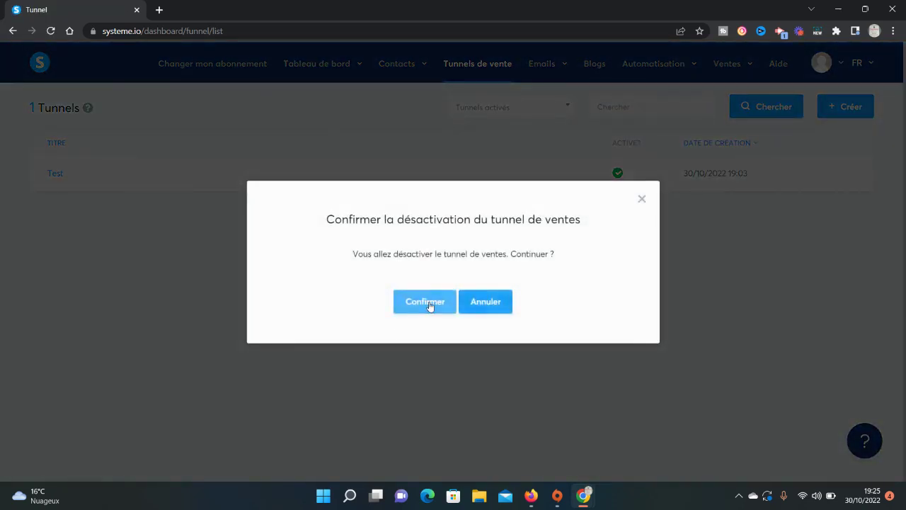
pyautogui.click(427, 305)
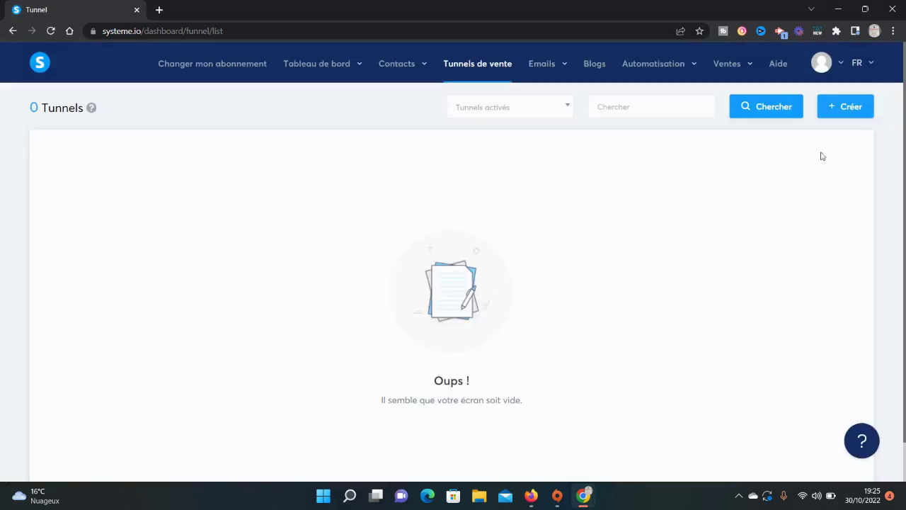
# Create a sales funnel named test with the "Construisez votre audience" goal and dismiss the notification
pyautogui.click(847, 107)
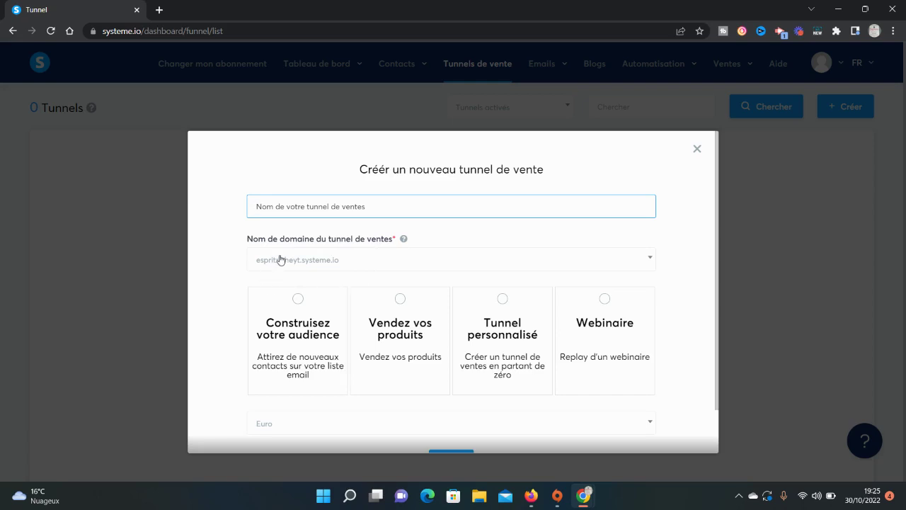
pyautogui.write('test')
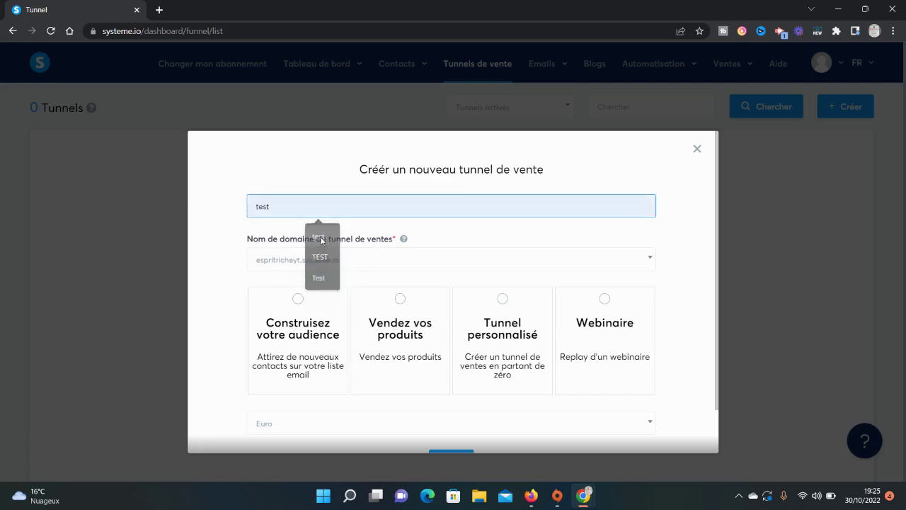
pyautogui.scroll(-2, 311, 298)
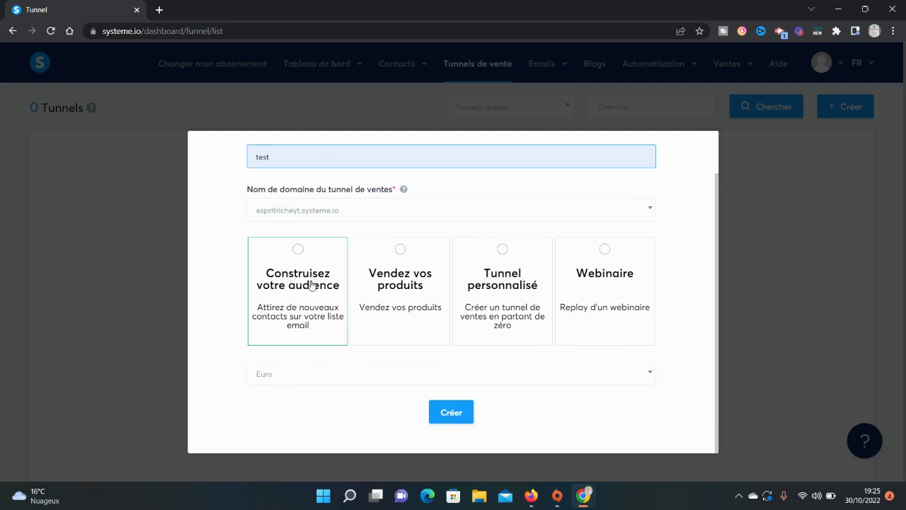
pyautogui.click(311, 284)
pyautogui.click(459, 422)
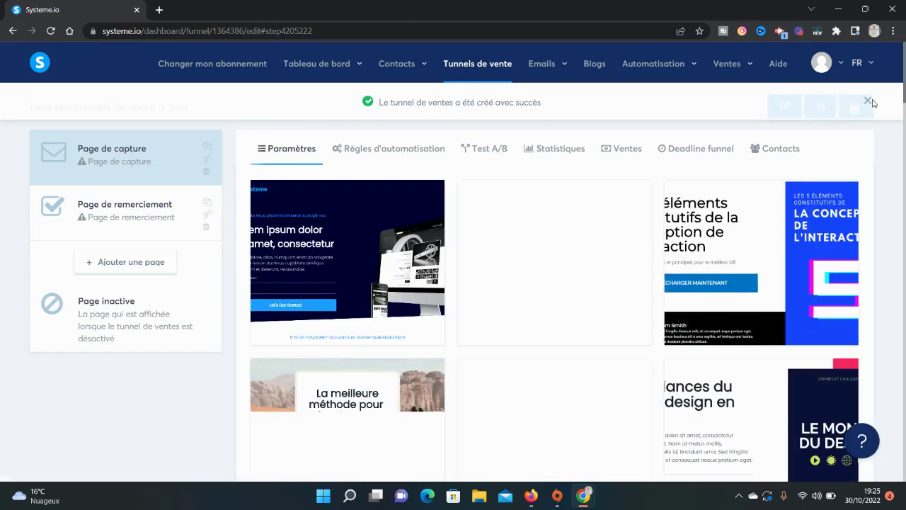
pyautogui.click(871, 102)
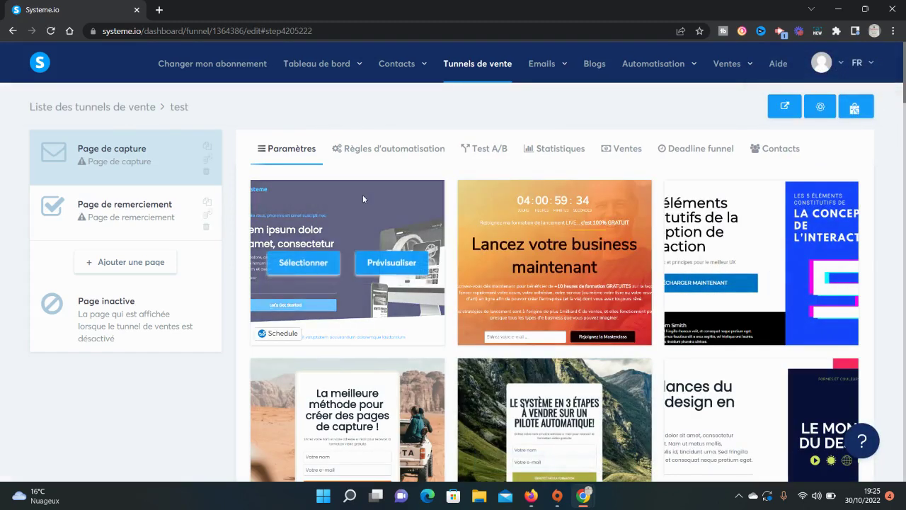
# Browse the templates offered for the funnel's capture page
pyautogui.scroll(-2, 741, 236)
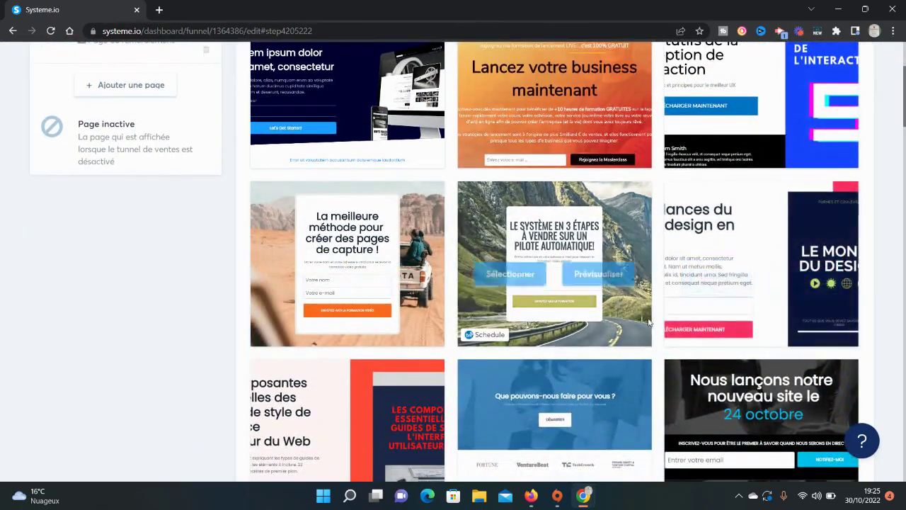
pyautogui.scroll(-2, 623, 252)
pyautogui.scroll(-3, 619, 250)
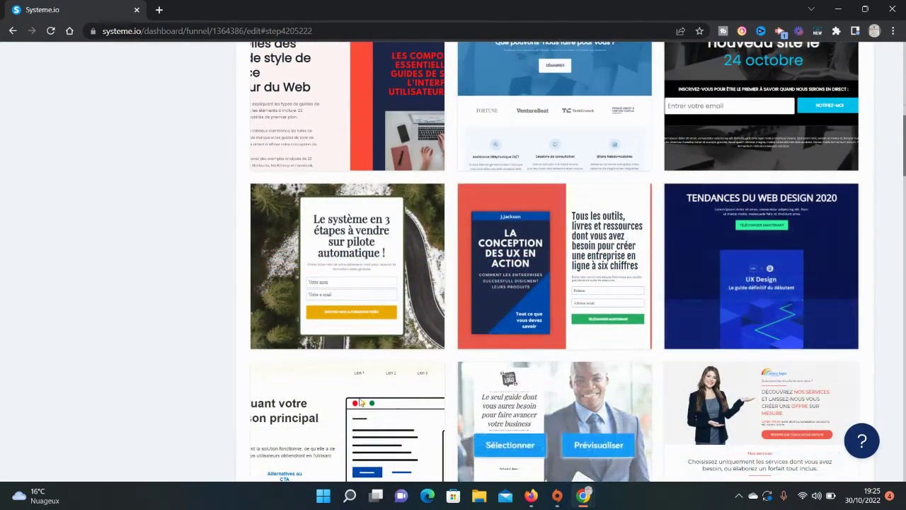
pyautogui.scroll(4, 594, 241)
pyautogui.scroll(3, 593, 236)
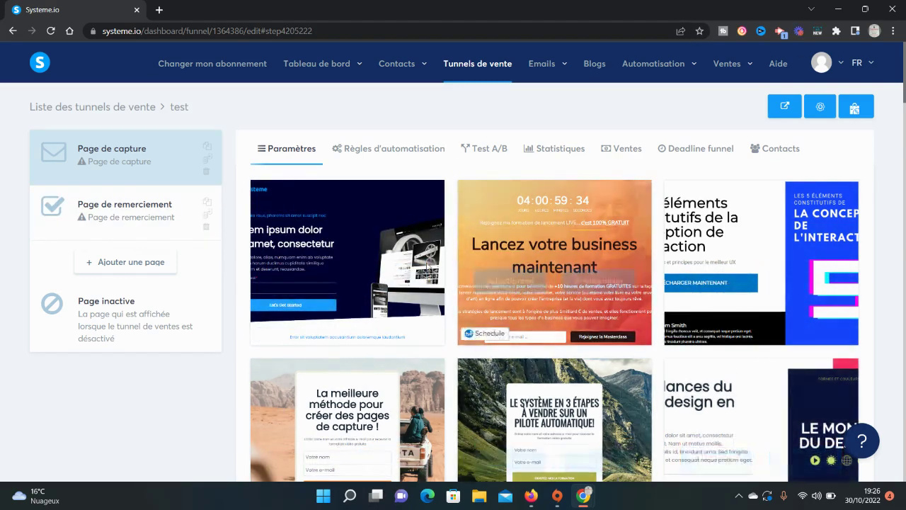
pyautogui.moveTo(521, 228)
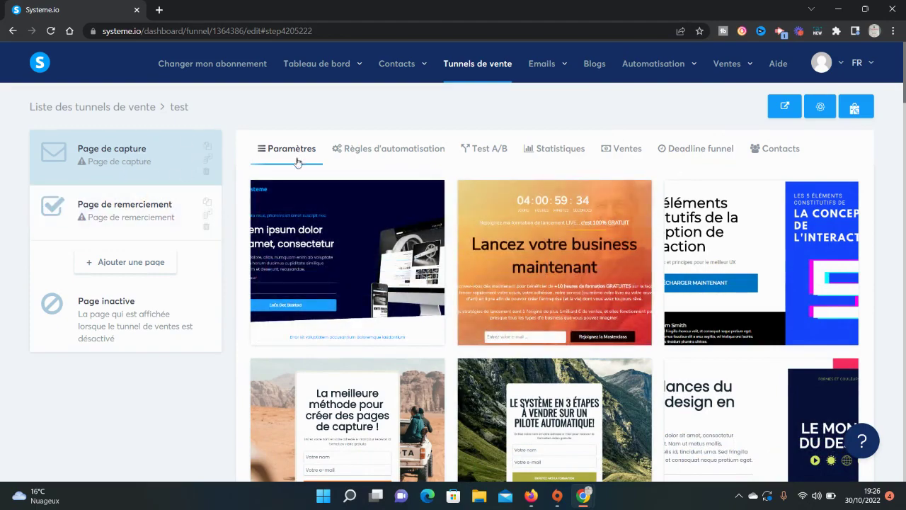
# Add a page named vente of type "Page de vente" to the test funnel
pyautogui.click(163, 262)
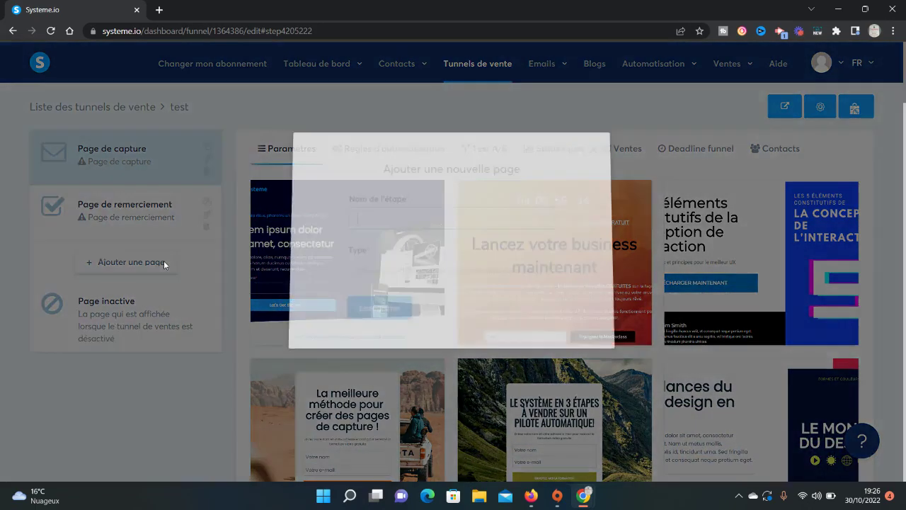
pyautogui.click(418, 222)
pyautogui.write('vente')
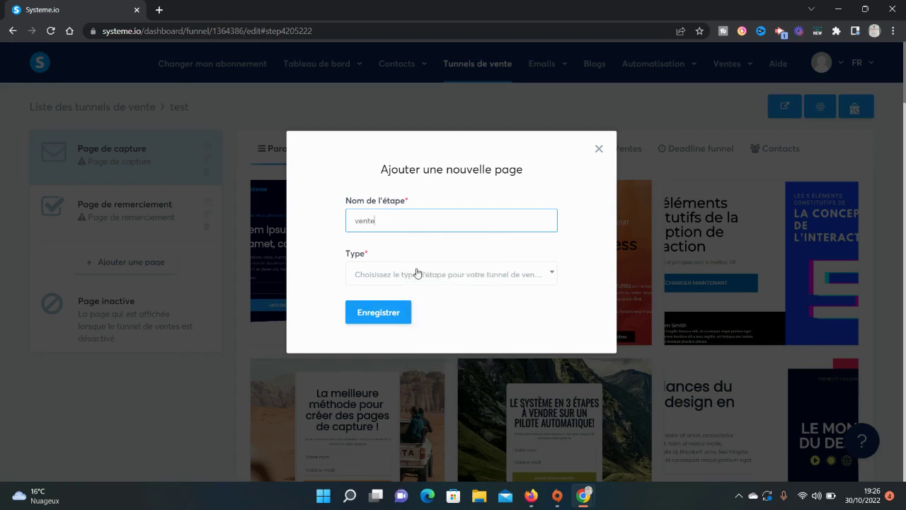
pyautogui.click(417, 273)
pyautogui.scroll(-1, 429, 408)
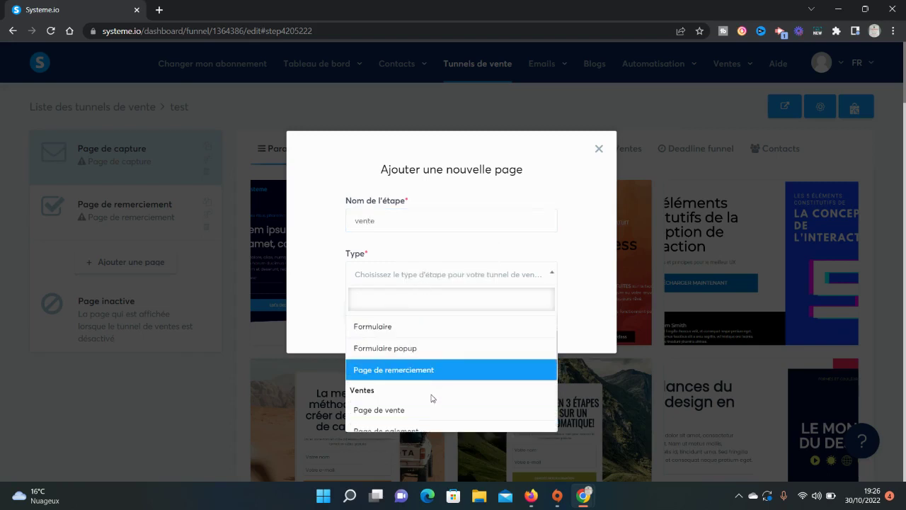
pyautogui.click(431, 410)
pyautogui.click(382, 307)
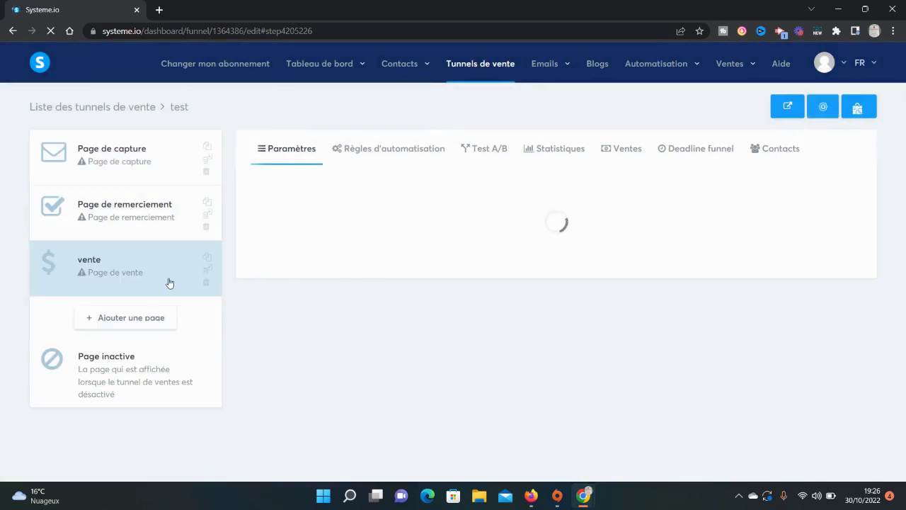
# Move the vente page ahead of the thank-you page in the test funnel and browse the templates for both pages
pyautogui.moveTo(141, 279); pyautogui.dragTo(138, 225)
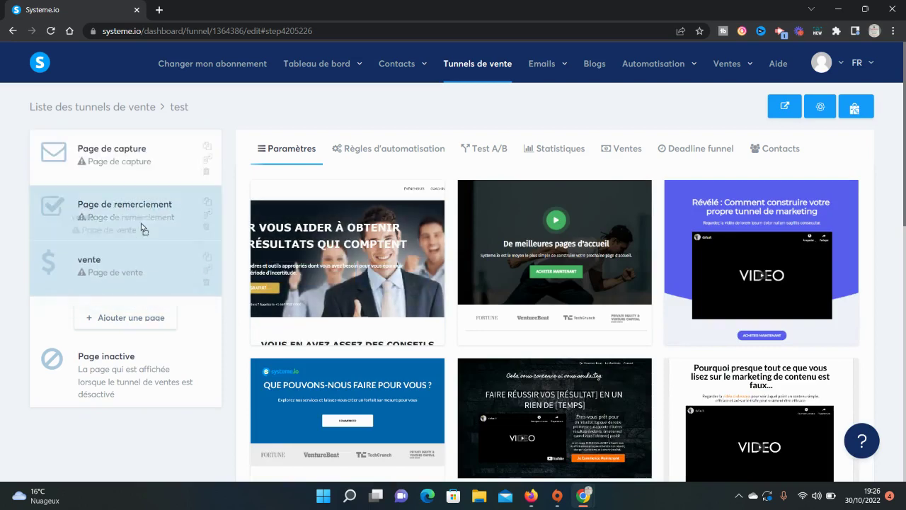
pyautogui.scroll(-1, 463, 251)
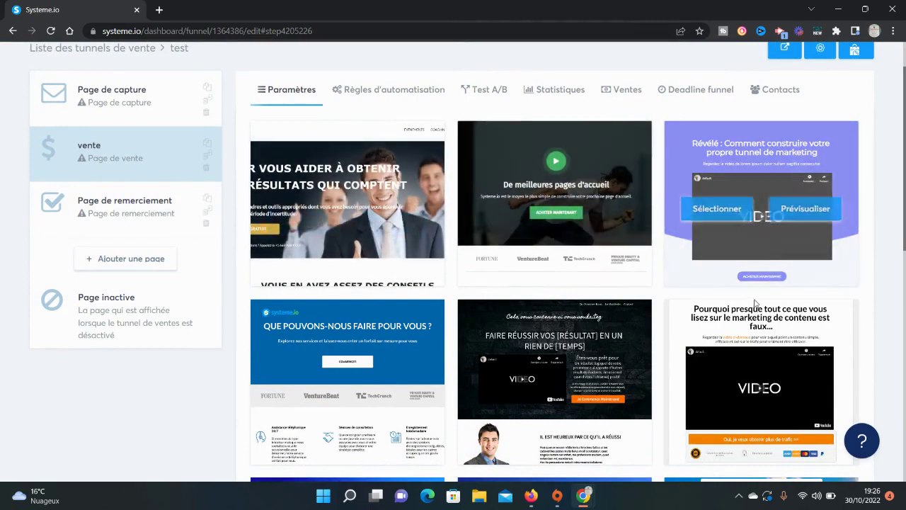
pyautogui.scroll(-2, 447, 271)
pyautogui.scroll(1, 210, 191)
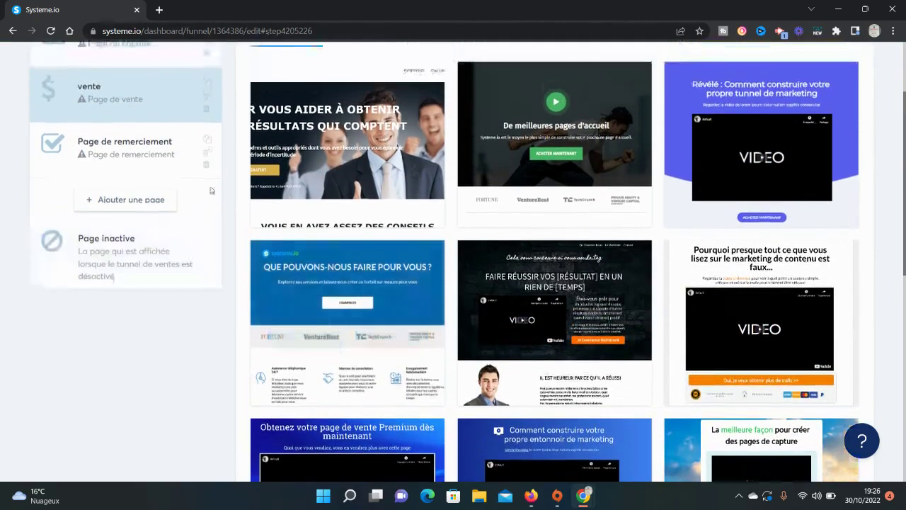
pyautogui.click(149, 167)
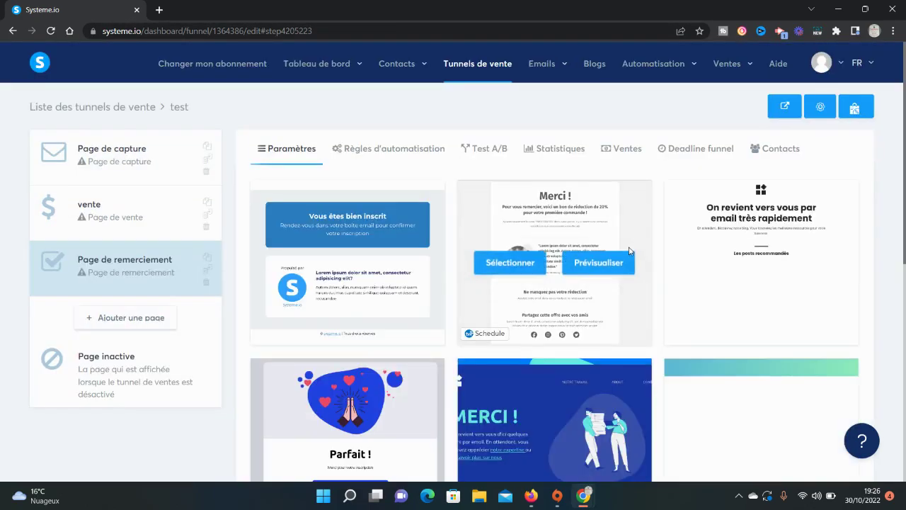
# Look at the newsletter list, and create and open an email campaign named test
pyautogui.moveTo(543, 76)
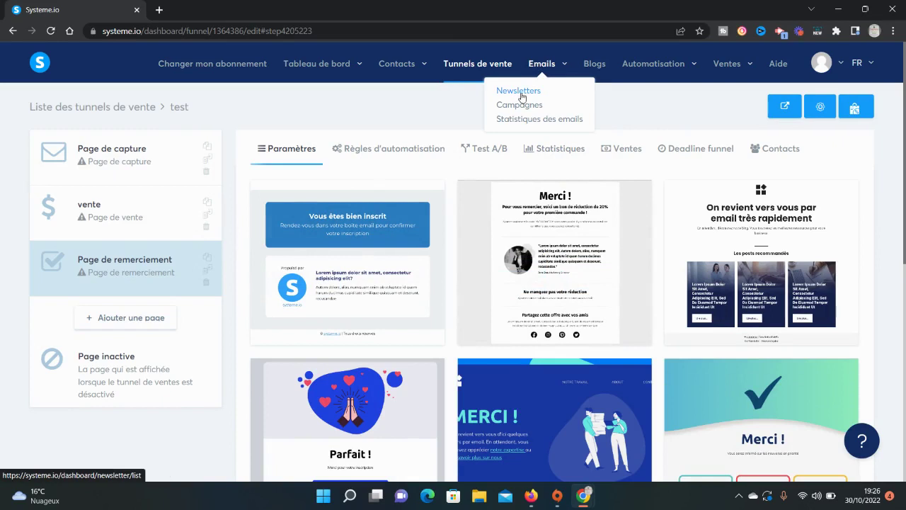
pyautogui.click(522, 95)
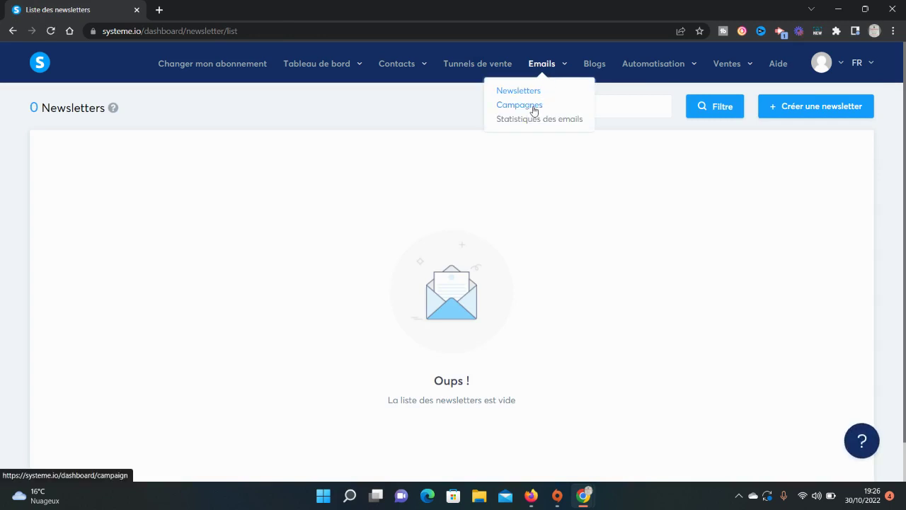
pyautogui.click(533, 108)
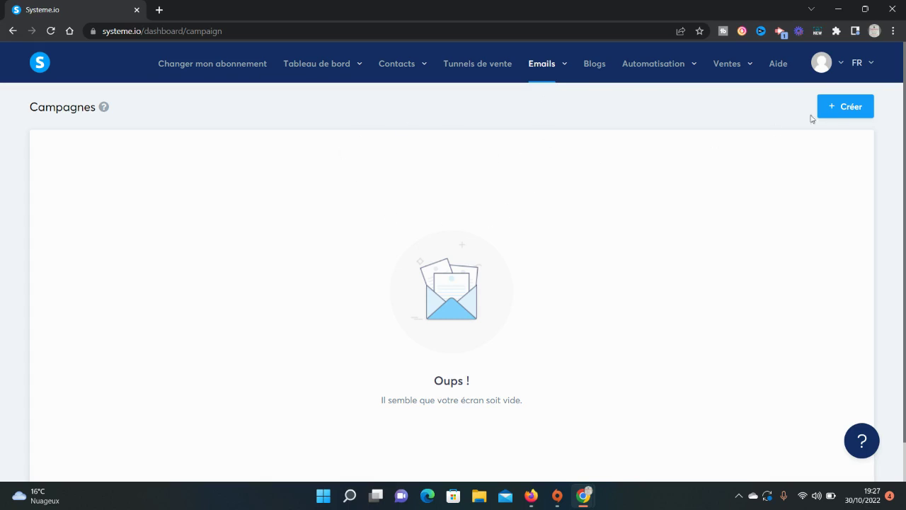
pyautogui.click(857, 107)
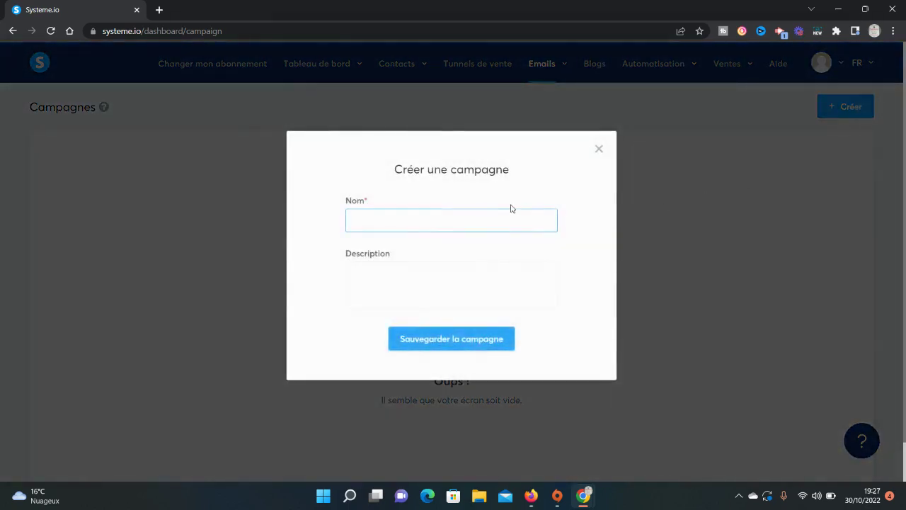
pyautogui.write('test')
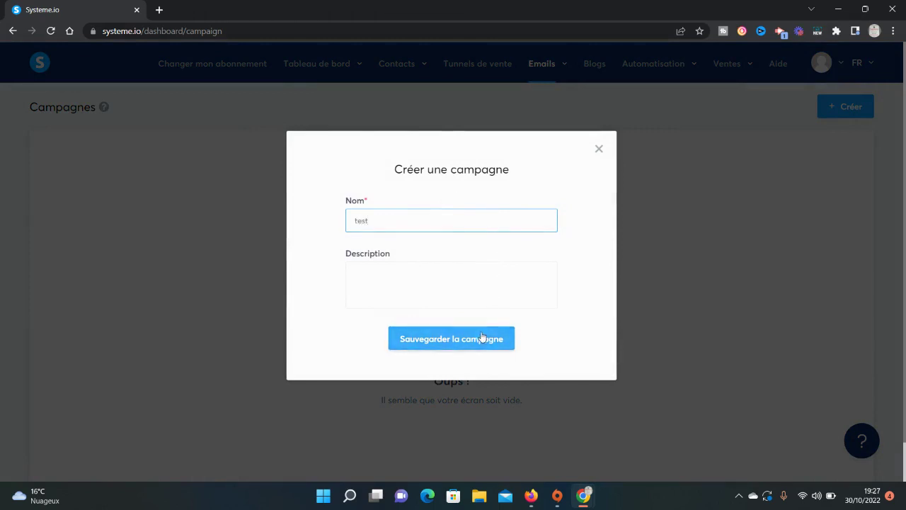
pyautogui.click(488, 338)
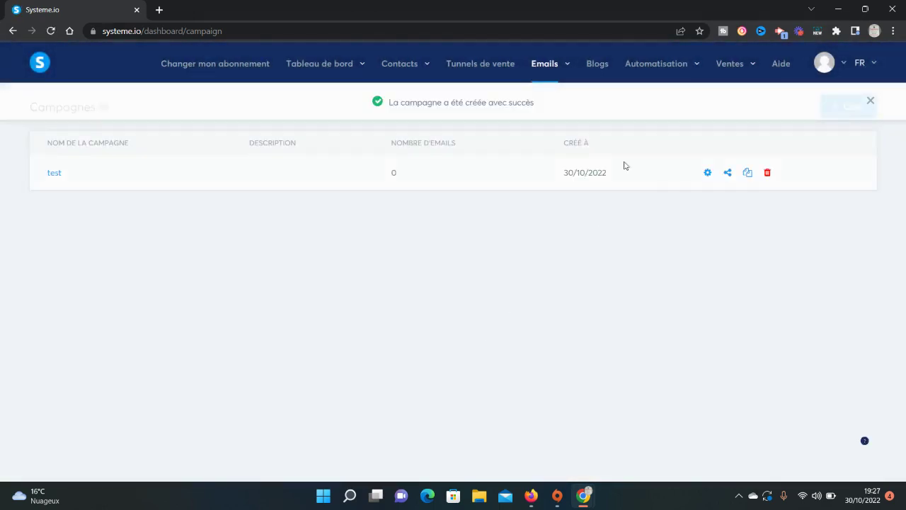
pyautogui.click(58, 175)
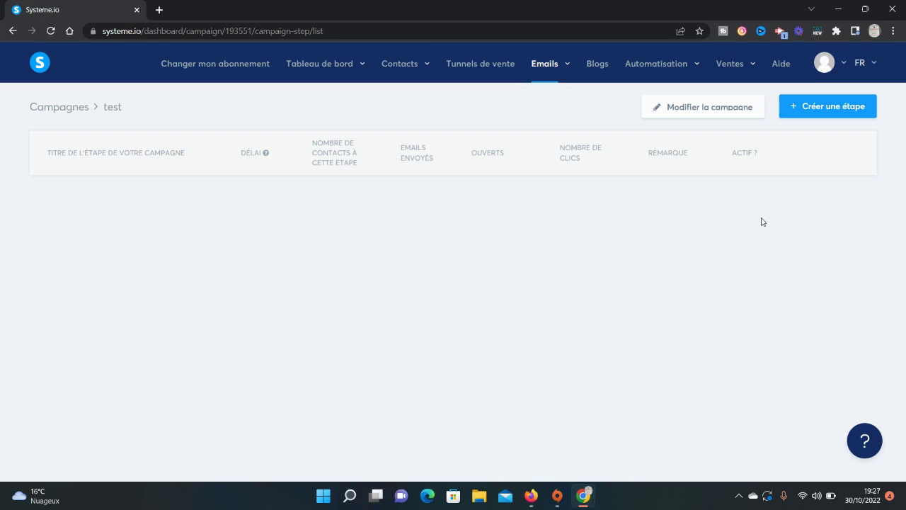
# View the blog list, and start an automation rule with the "Inscription sur la page (optin)" trigger on the test funnel
pyautogui.click(604, 68)
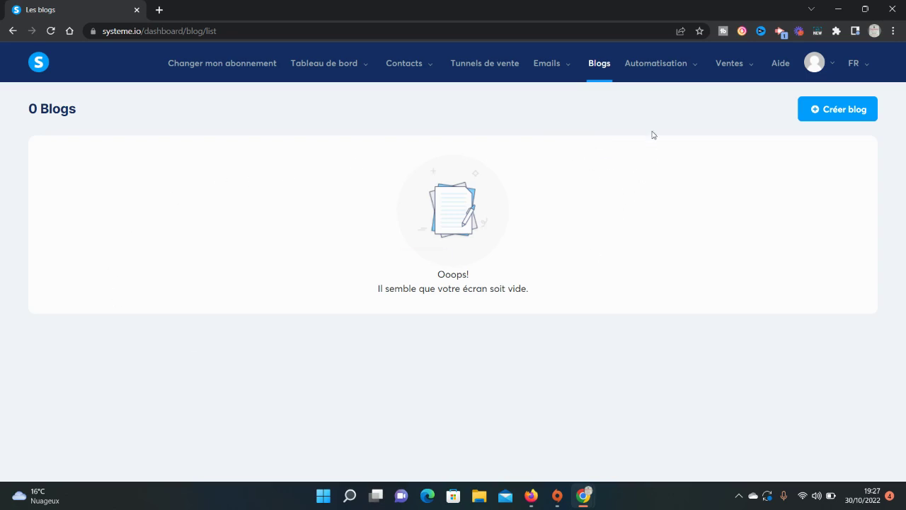
pyautogui.moveTo(652, 71)
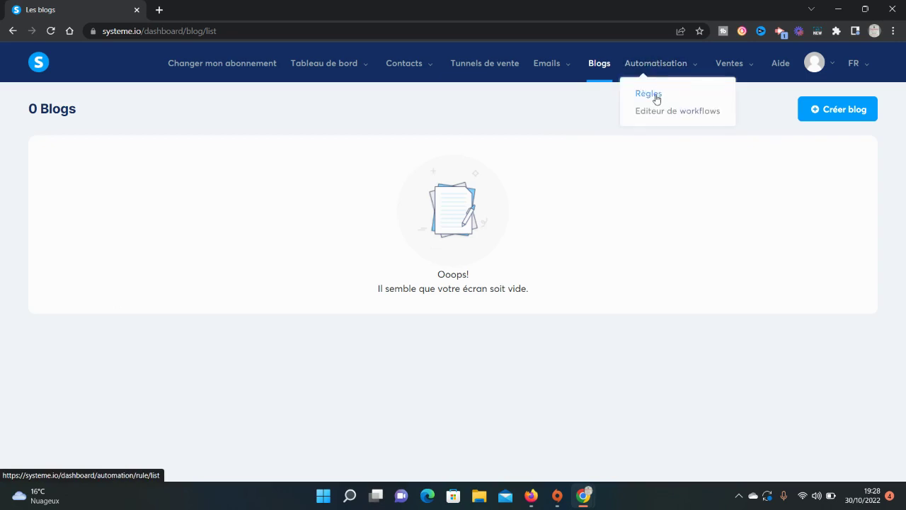
pyautogui.click(656, 99)
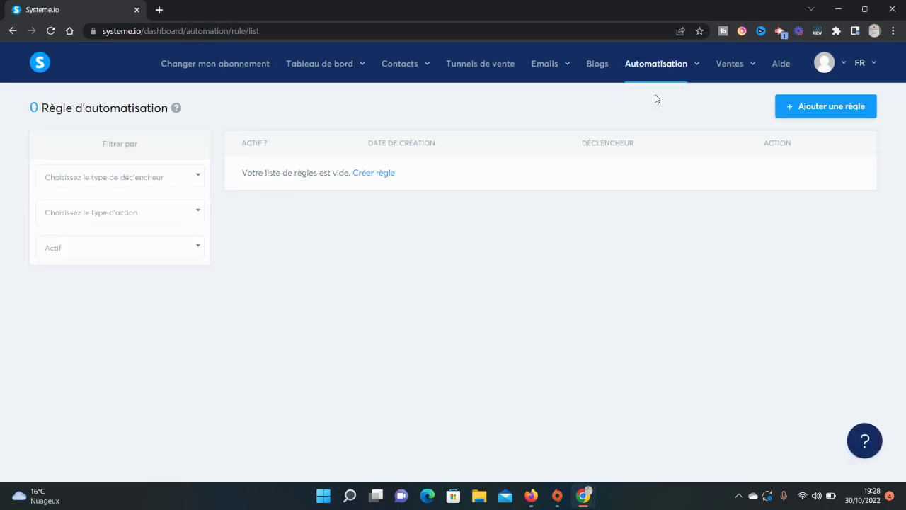
pyautogui.click(383, 173)
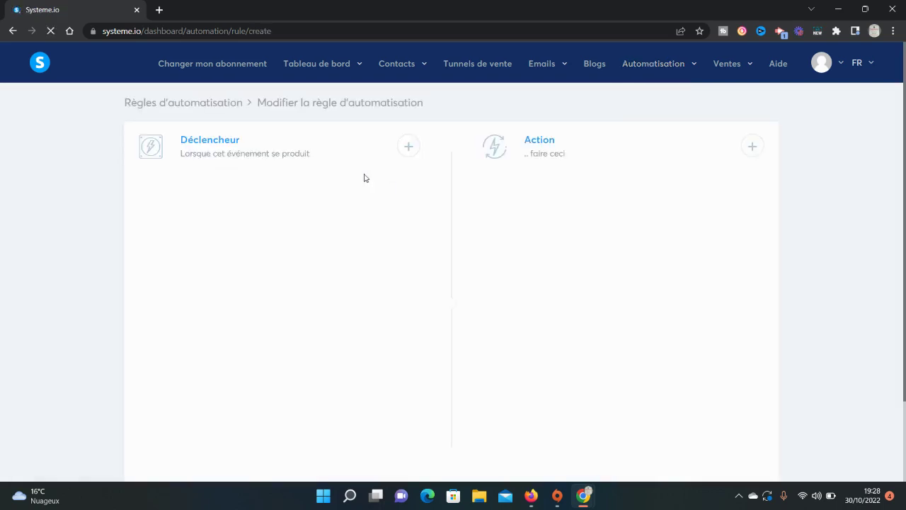
pyautogui.click(408, 146)
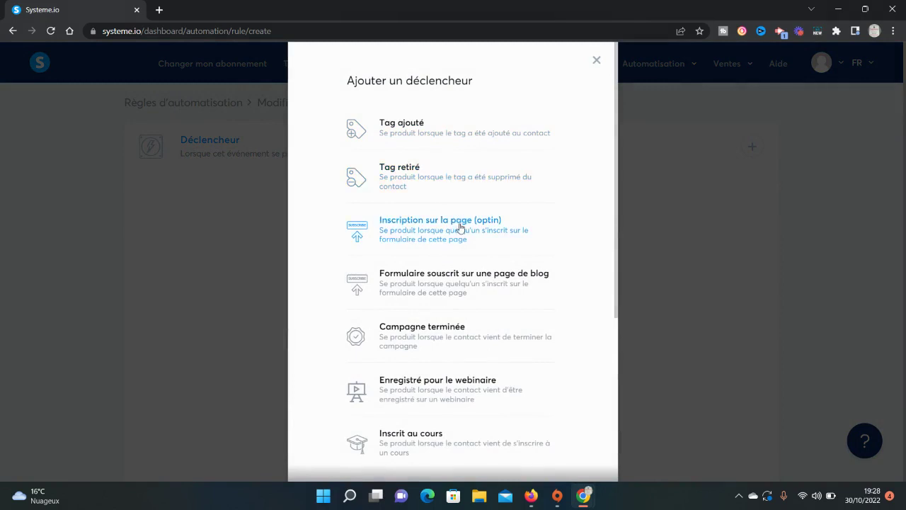
pyautogui.click(455, 239)
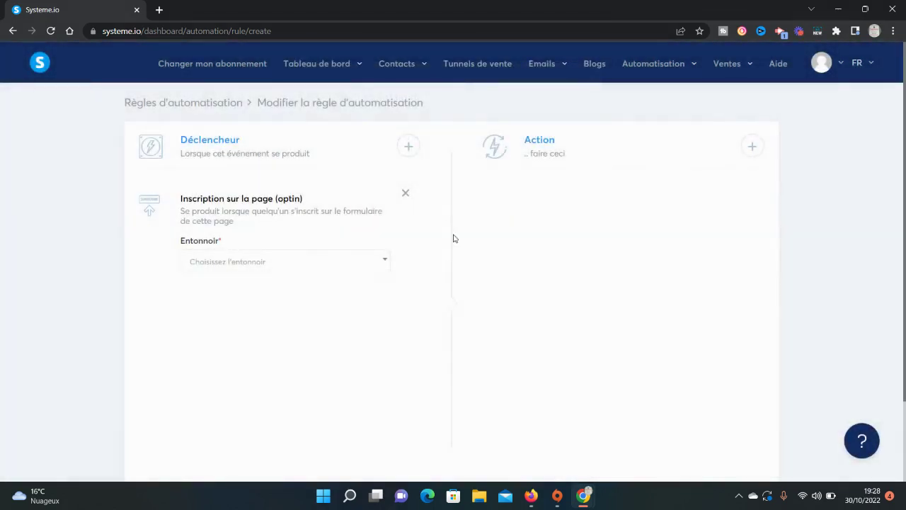
pyautogui.click(386, 265)
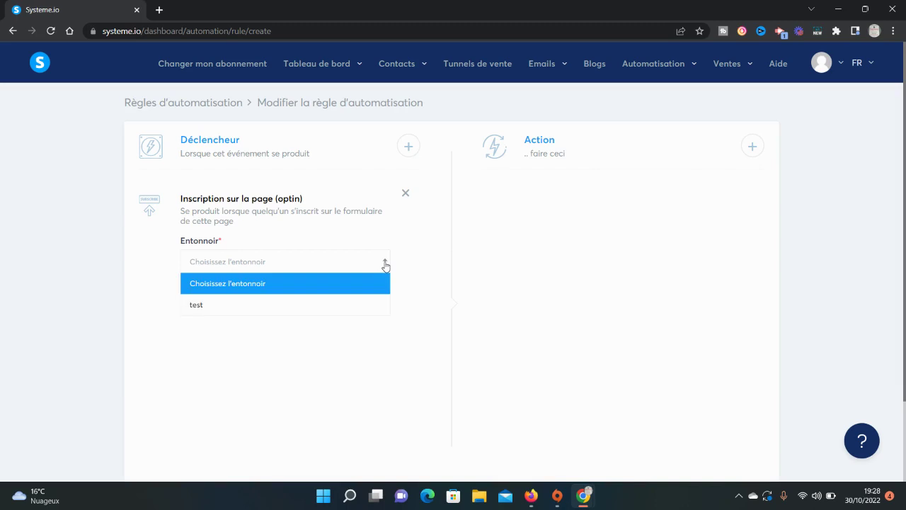
pyautogui.click(321, 306)
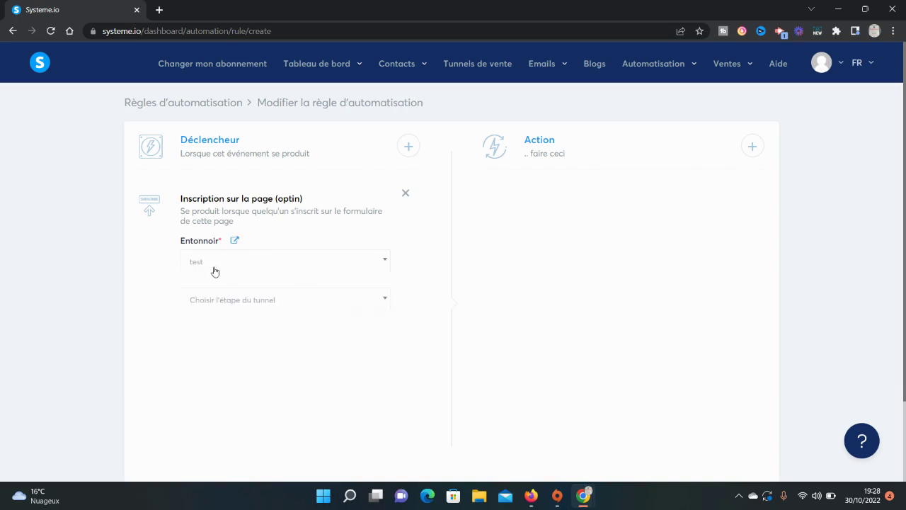
# Try to choose a step of the test funnel for the optin trigger
pyautogui.click(272, 310)
pyautogui.click(284, 326)
pyautogui.click(237, 303)
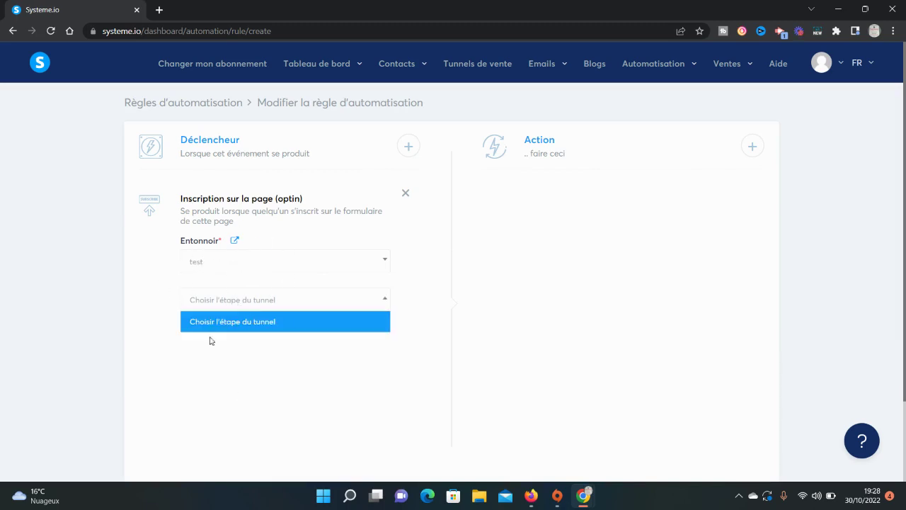
pyautogui.click(249, 356)
# Add the actions "S'abonner à la campagne" and "Ajouter un tag" to the automation rule
pyautogui.click(752, 147)
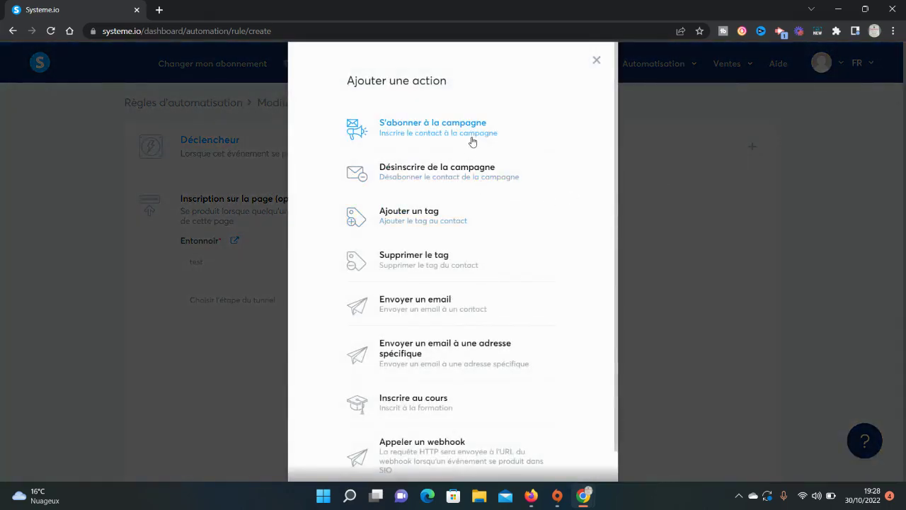
pyautogui.click(475, 137)
pyautogui.click(751, 150)
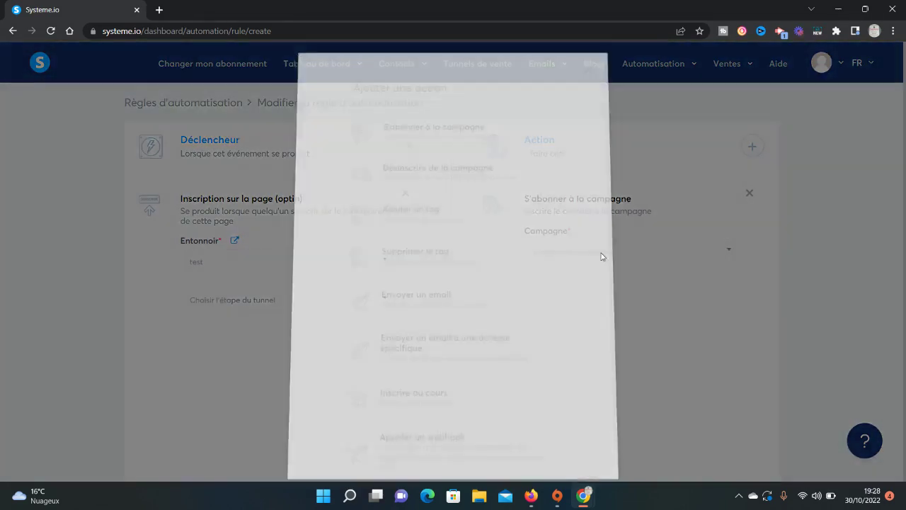
pyautogui.click(442, 235)
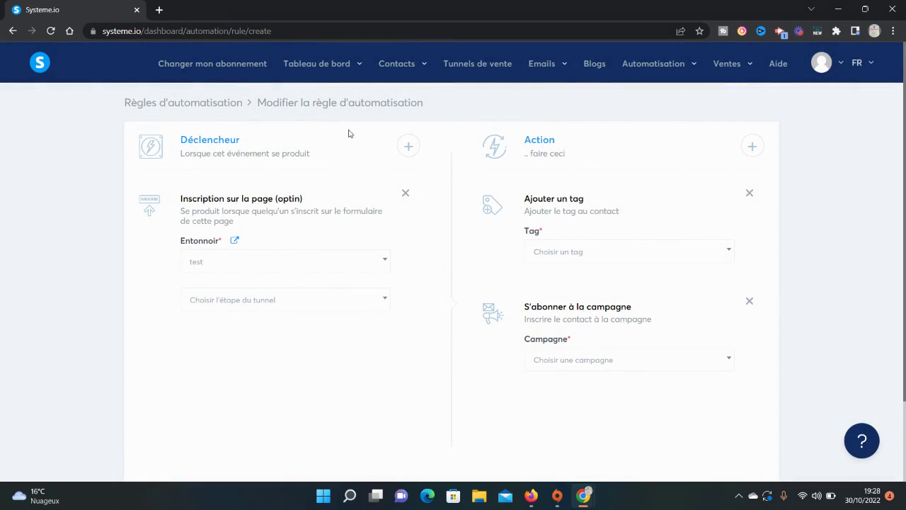
# Open the Marketplace and filter its offers to the Argent subcategory of "Produits d'information"
pyautogui.moveTo(329, 76)
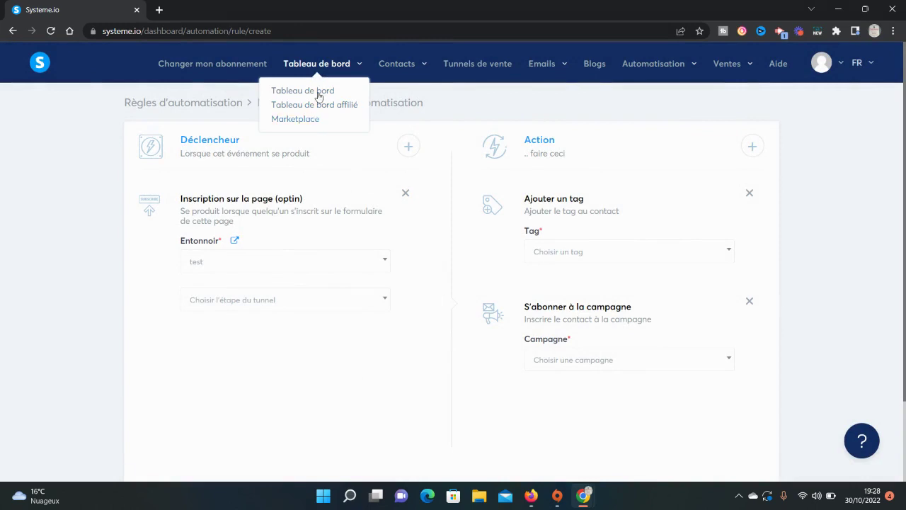
pyautogui.click(312, 121)
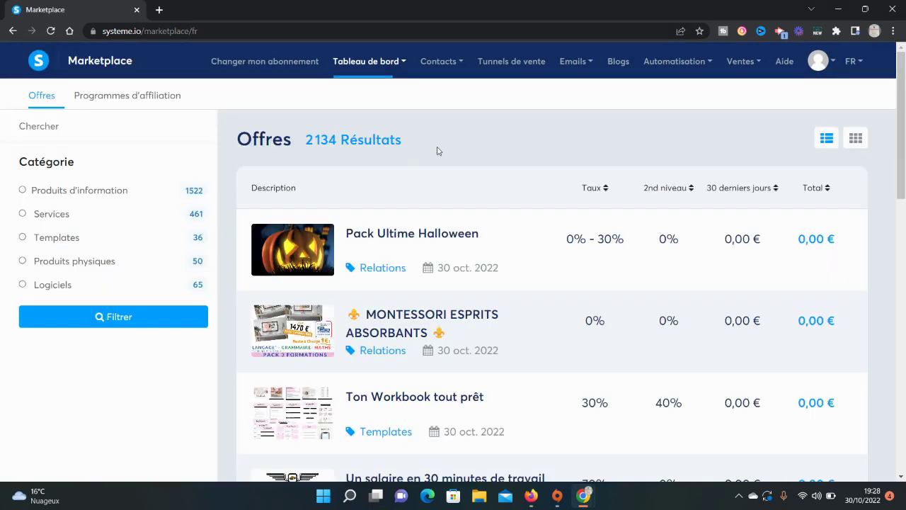
pyautogui.scroll(-1, 540, 196)
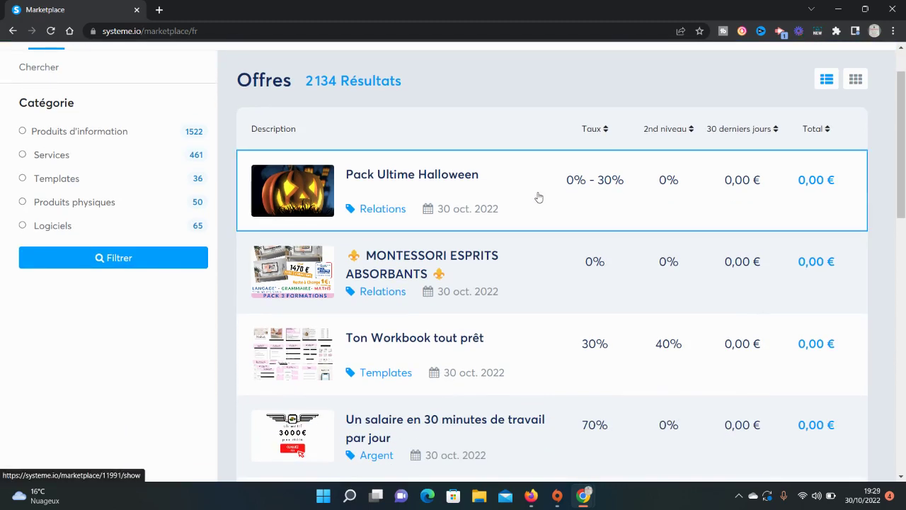
pyautogui.click(22, 132)
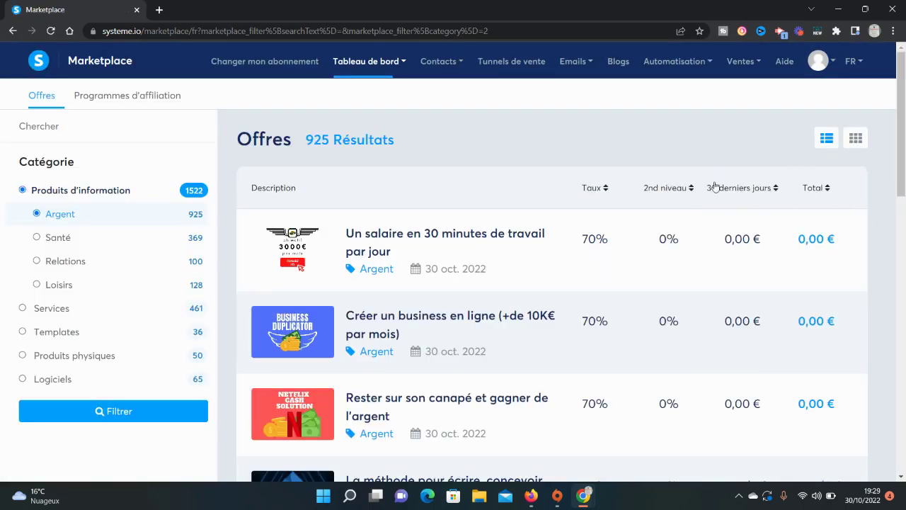
# Sort the Argent offers by total commissions in descending order and browse the list
pyautogui.click(822, 194)
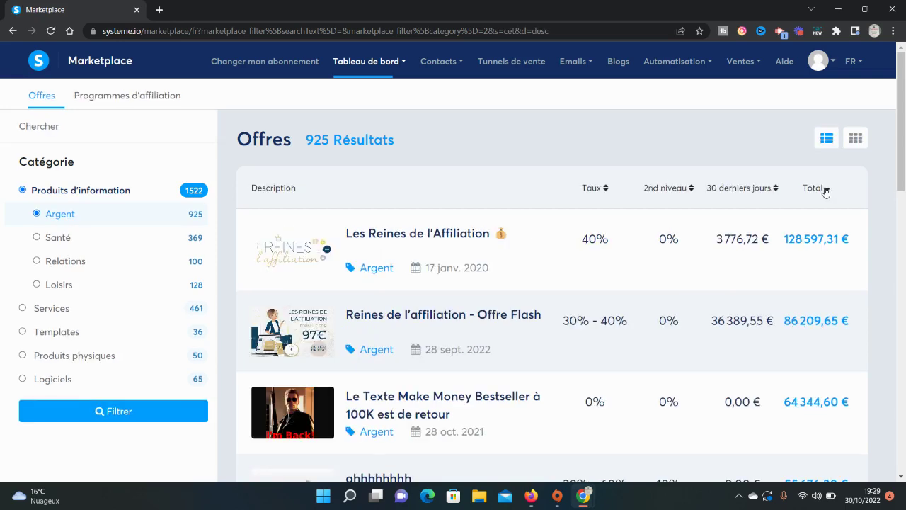
pyautogui.scroll(-1, 882, 219)
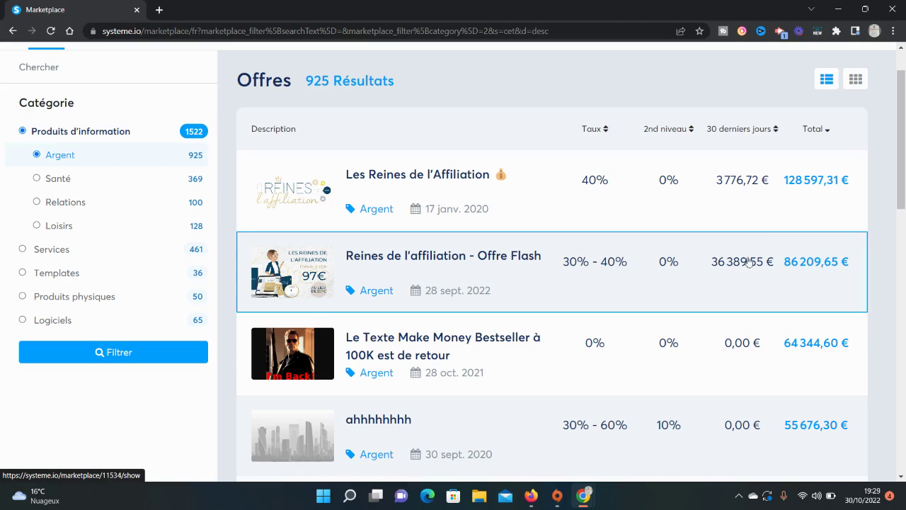
pyautogui.scroll(-5, 749, 262)
pyautogui.scroll(6, 592, 250)
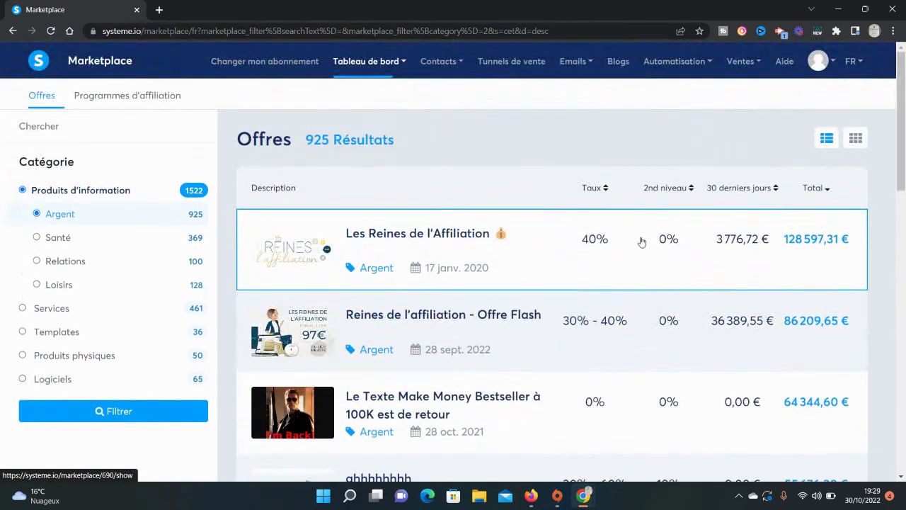
# Open the "Les Reines de l'Affiliation" offer, visit the capture page to promote, and select its affiliate link
pyautogui.click(518, 249)
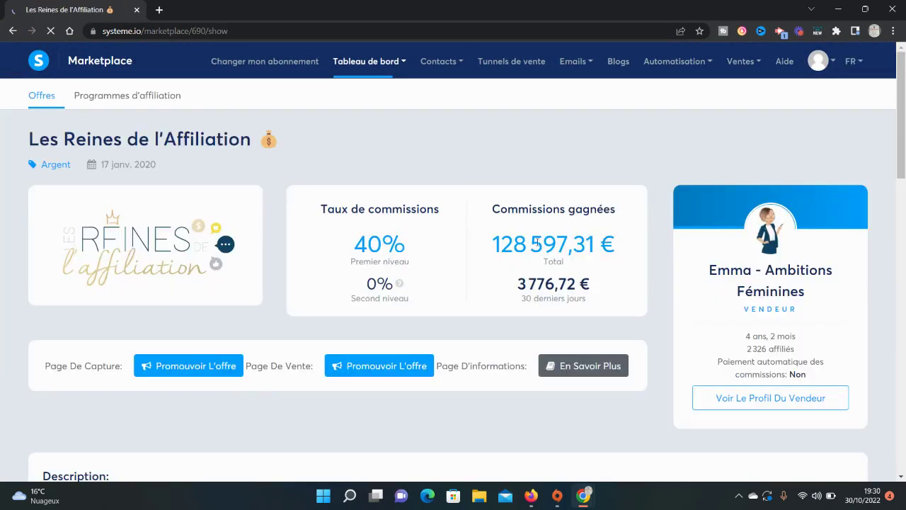
pyautogui.scroll(-1, 246, 312)
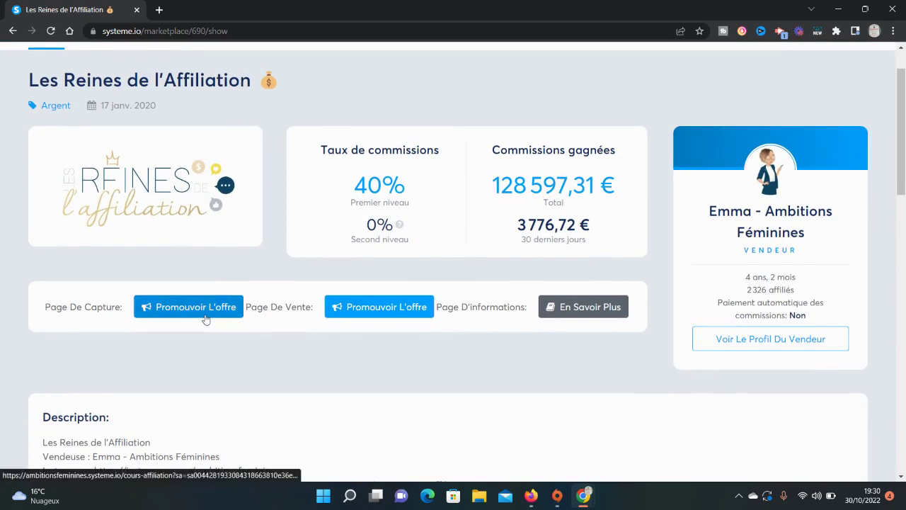
pyautogui.click(183, 314)
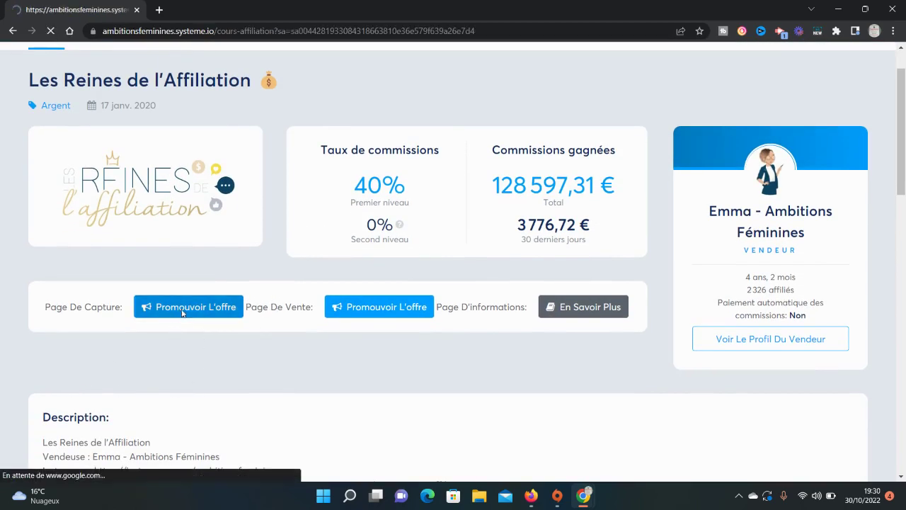
pyautogui.click(514, 29)
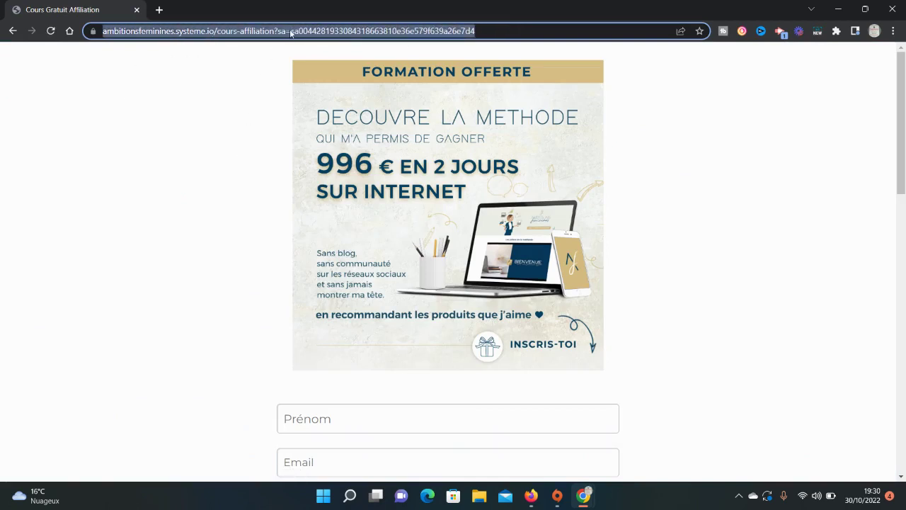
pyautogui.scroll(-3, 337, 238)
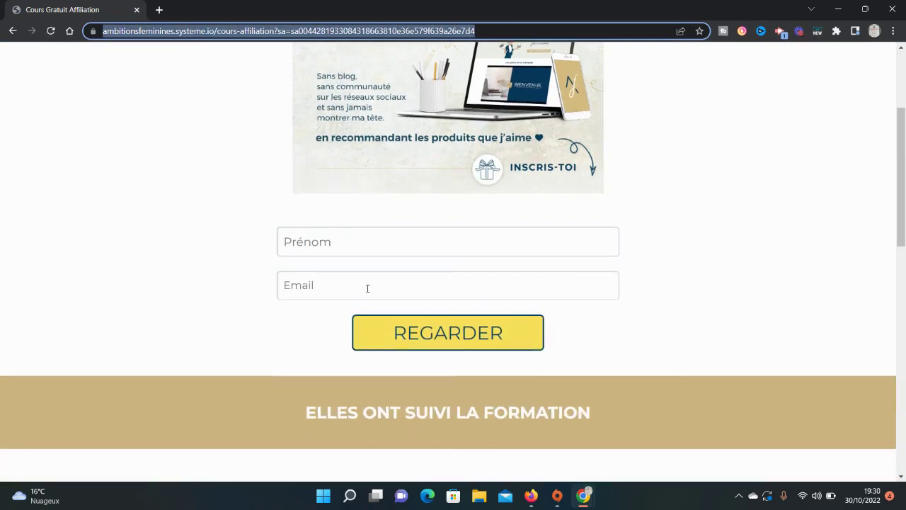
# Return to the "Les Reines de l'Affiliation" offer in the Marketplace and open its information page
pyautogui.click(12, 30)
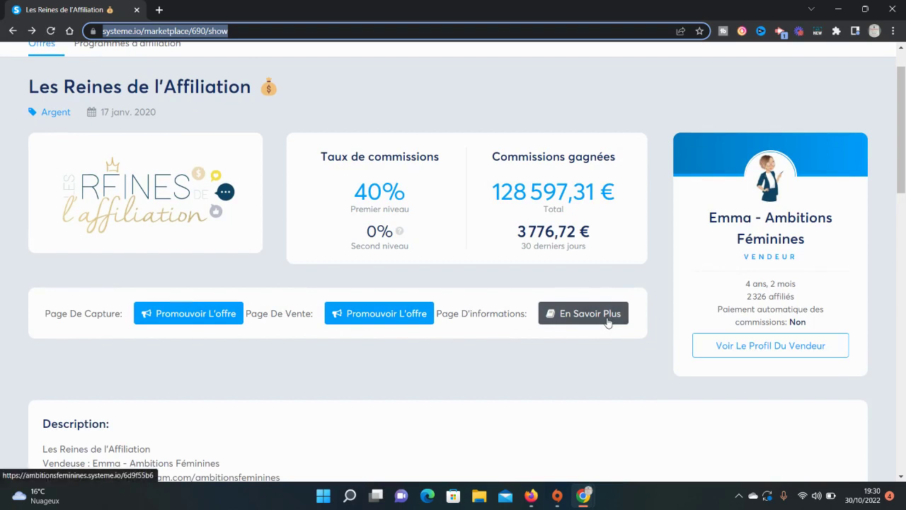
pyautogui.click(638, 346)
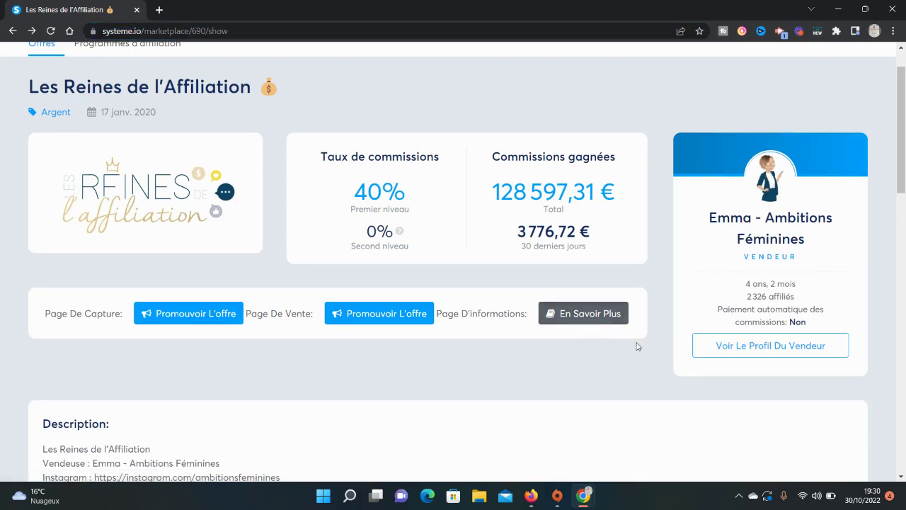
pyautogui.click(614, 317)
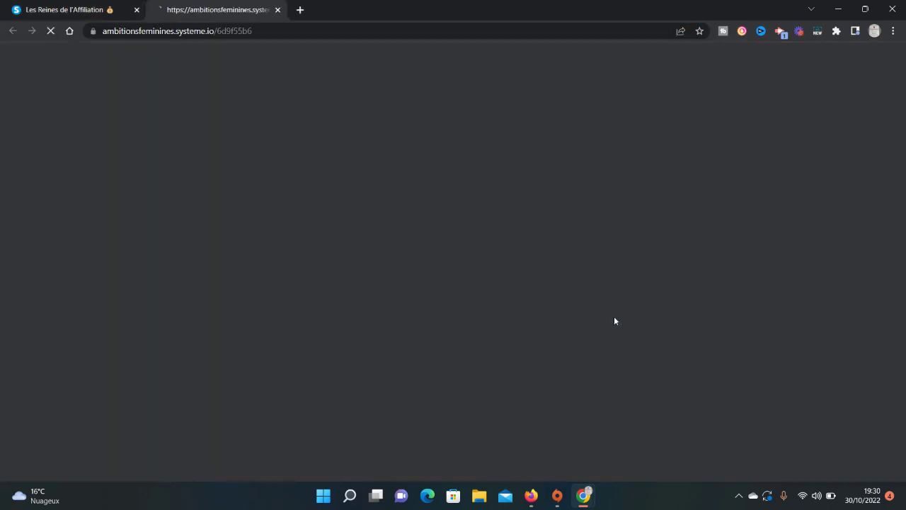
# Read through the offer's general affiliation terms, including the commission payment section, and go back to the Marketplace offer page
pyautogui.scroll(-5, 496, 227)
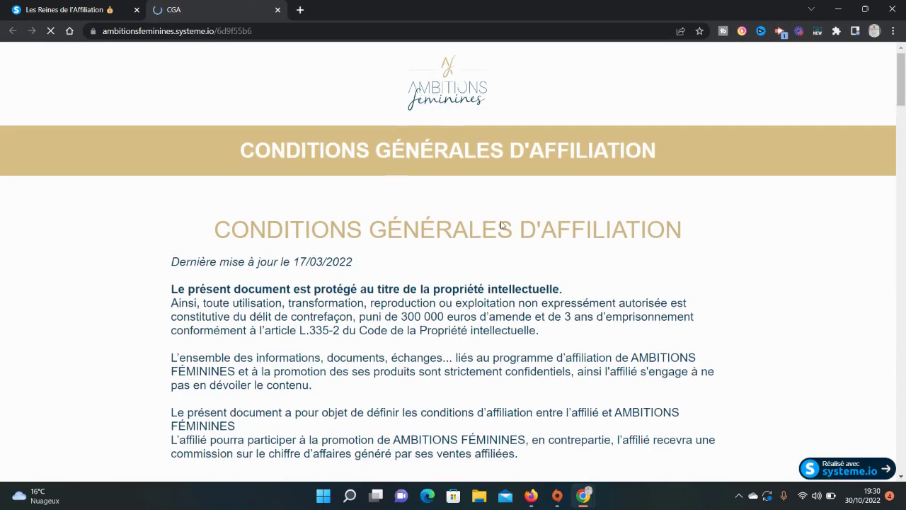
pyautogui.scroll(-12, 502, 225)
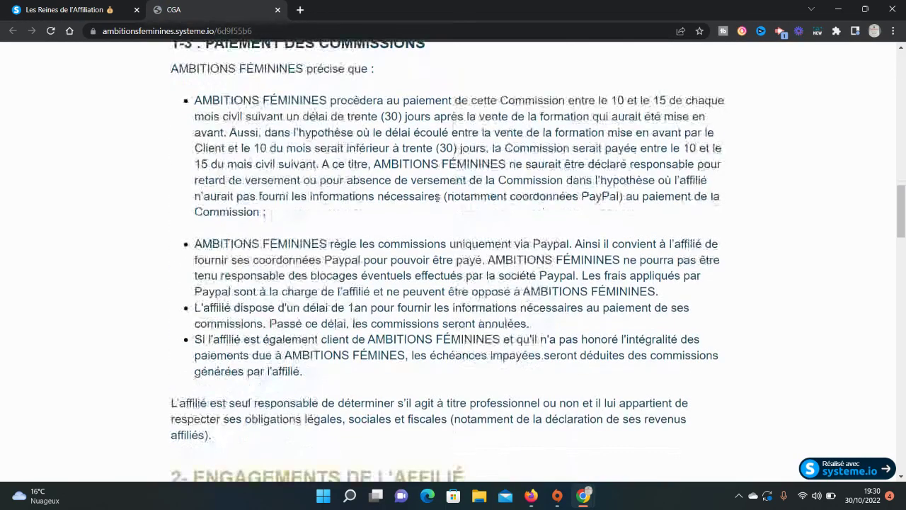
pyautogui.scroll(-2, 437, 198)
pyautogui.scroll(-20, 437, 202)
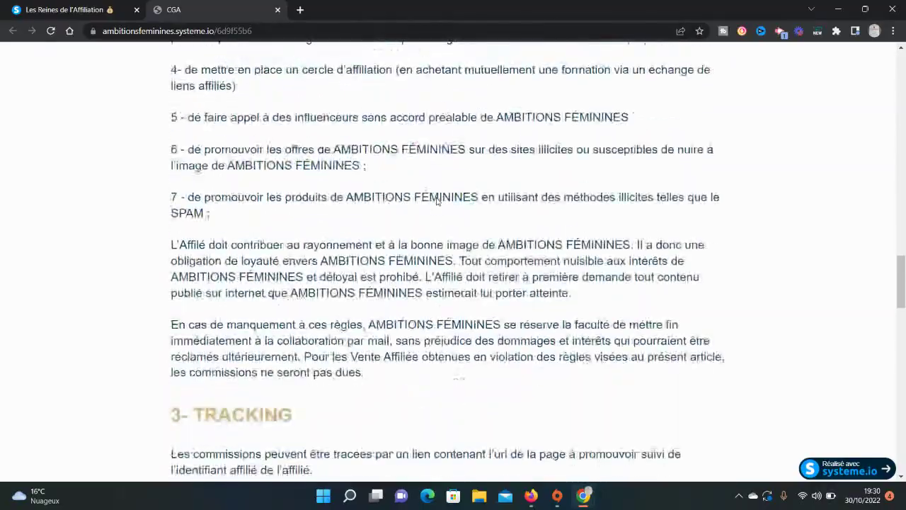
pyautogui.scroll(-3, 436, 198)
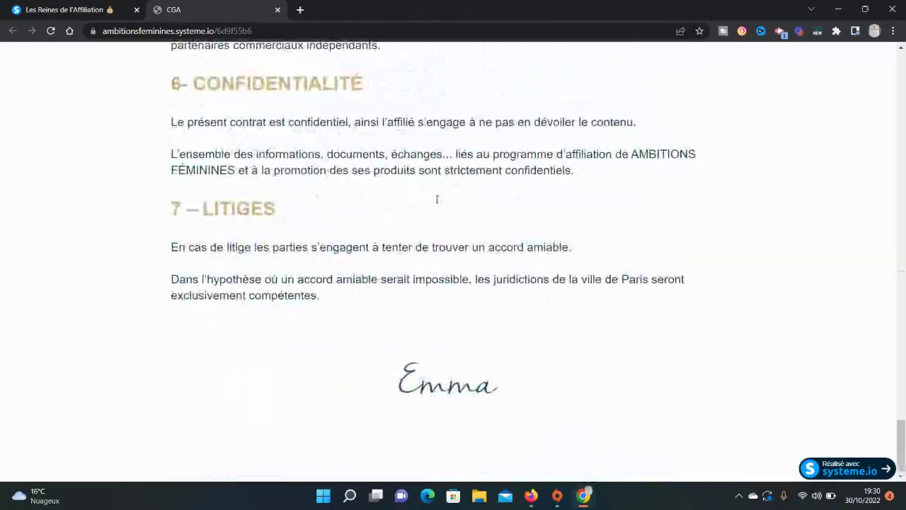
pyautogui.scroll(20, 417, 196)
pyautogui.scroll(15, 400, 191)
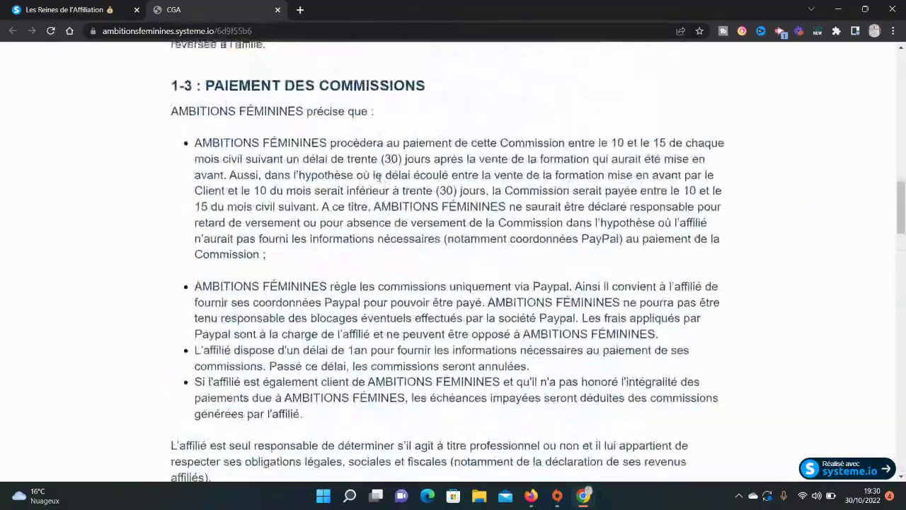
pyautogui.hotkey('alt', 'Left')
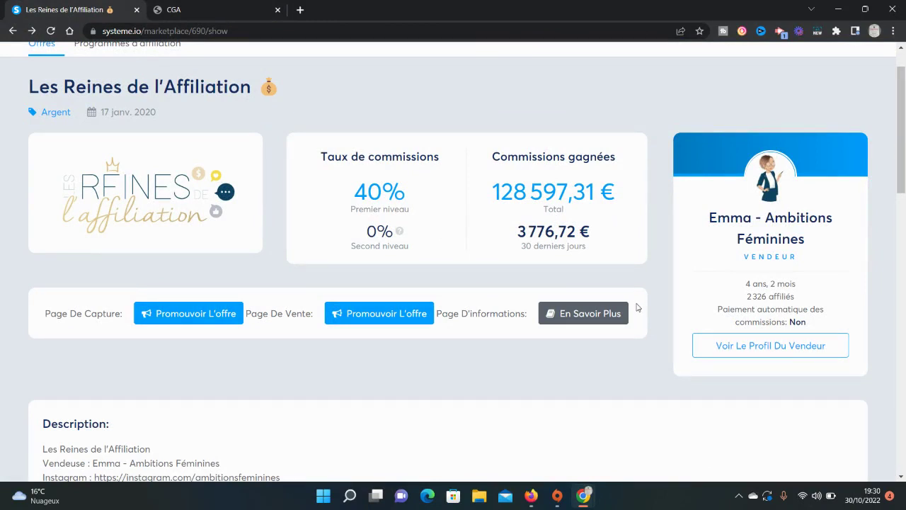
# Open the subscription plans page and compare the monthly prices of the Startup and Webinaire plans
pyautogui.scroll(1, 608, 301)
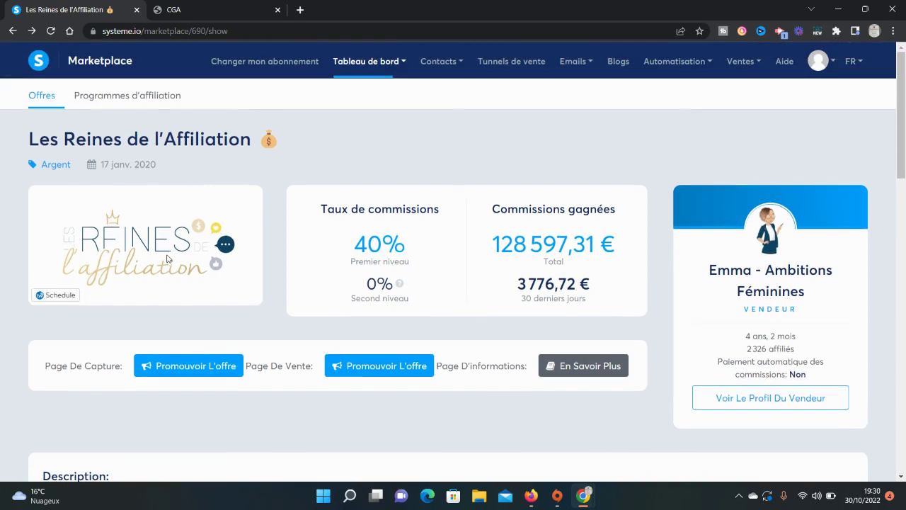
pyautogui.click(139, 106)
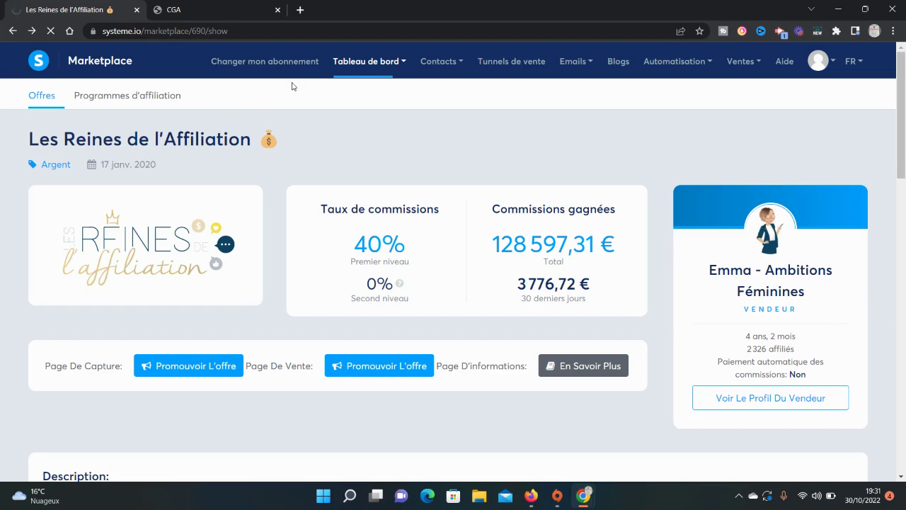
pyautogui.click(276, 64)
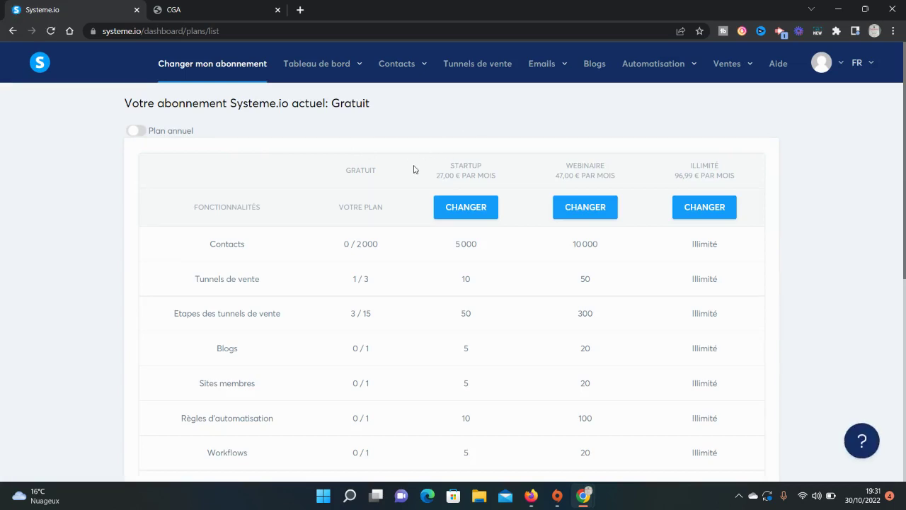
pyautogui.moveTo(435, 181); pyautogui.dragTo(501, 181)
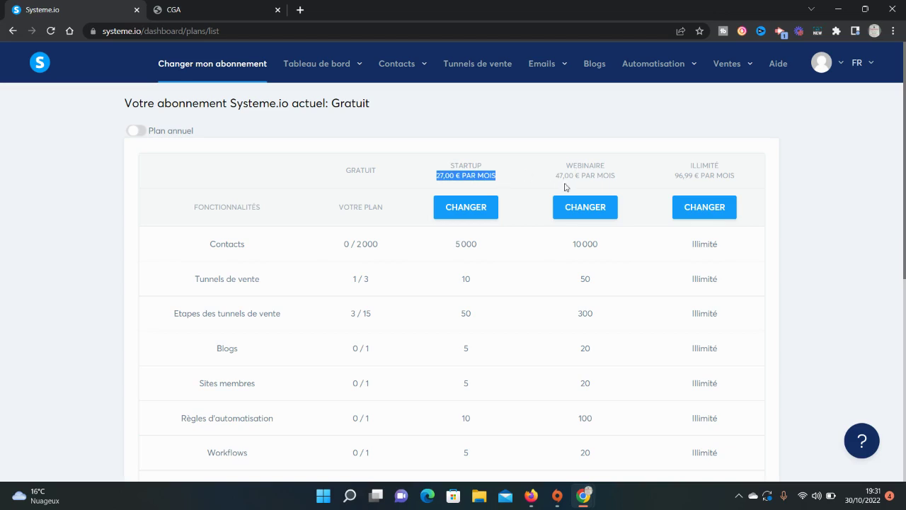
pyautogui.moveTo(556, 181); pyautogui.dragTo(641, 178)
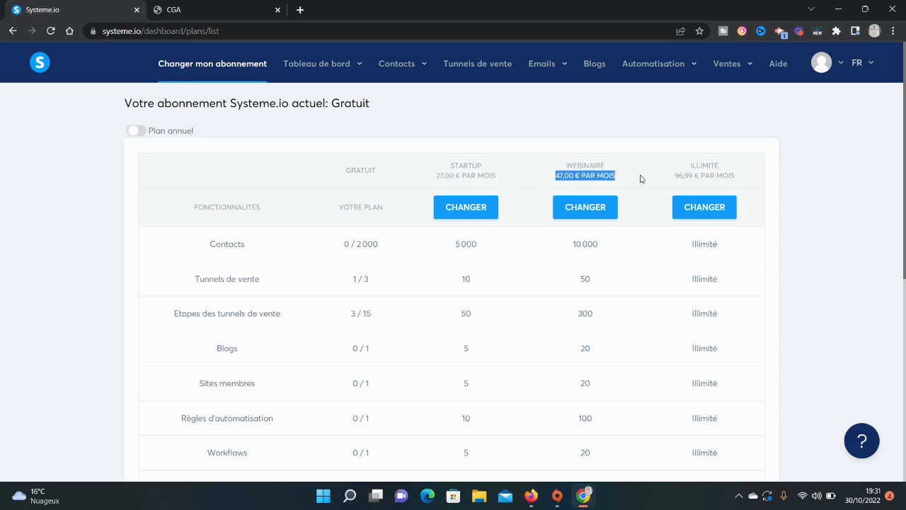
pyautogui.moveTo(503, 178)
pyautogui.mouseDown()
pyautogui.moveTo(433, 178)
pyautogui.moveTo(504, 179)
pyautogui.mouseUp()
pyautogui.click(453, 173)
pyautogui.click(504, 179)
# Open the affiliate dashboard and examine the systeme.io affiliate link and the lifetime commission offer
pyautogui.moveTo(314, 78)
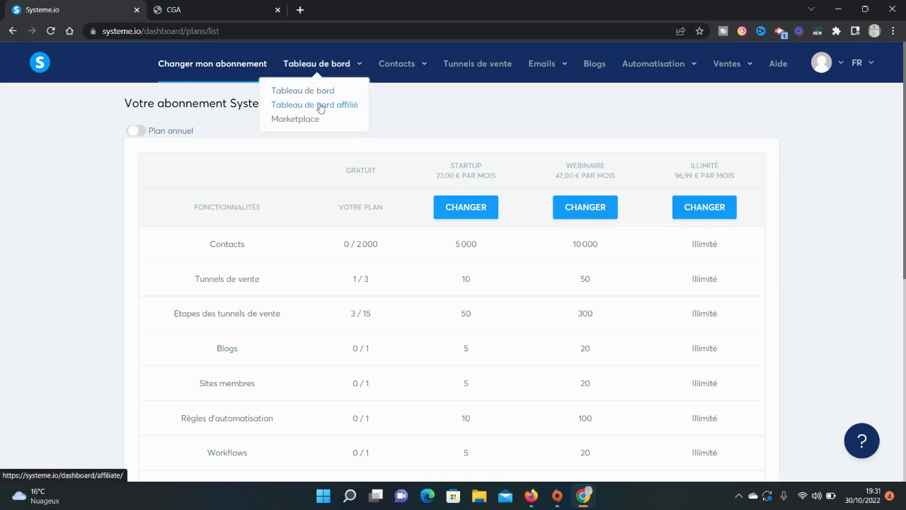
pyautogui.click(329, 105)
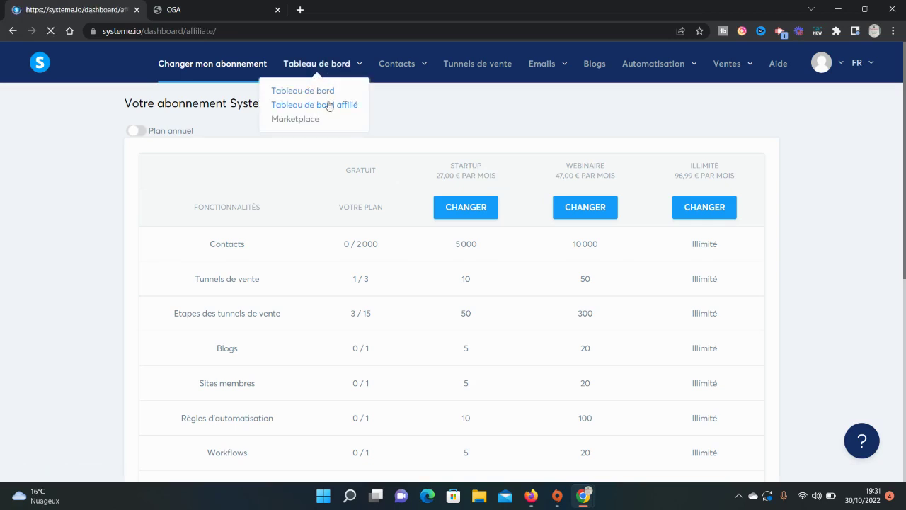
pyautogui.scroll(-2, 400, 227)
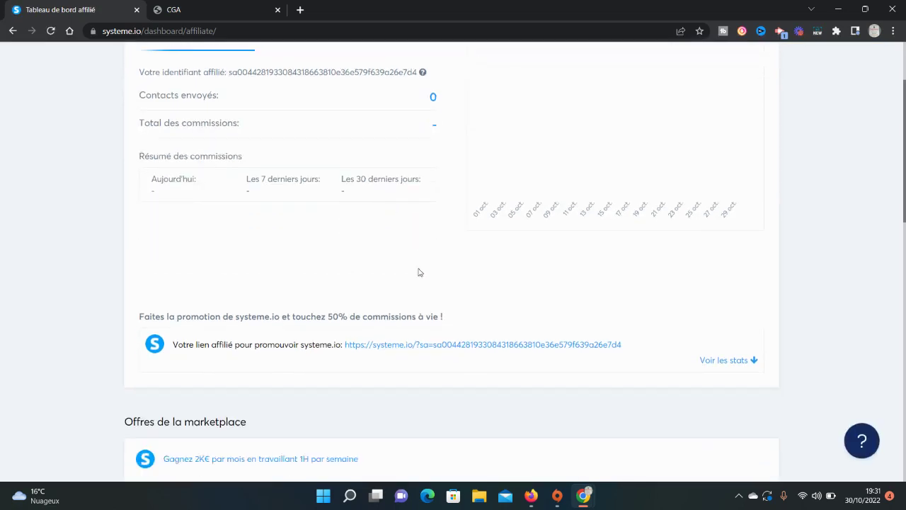
pyautogui.moveTo(173, 345); pyautogui.dragTo(637, 332)
pyautogui.click(645, 350)
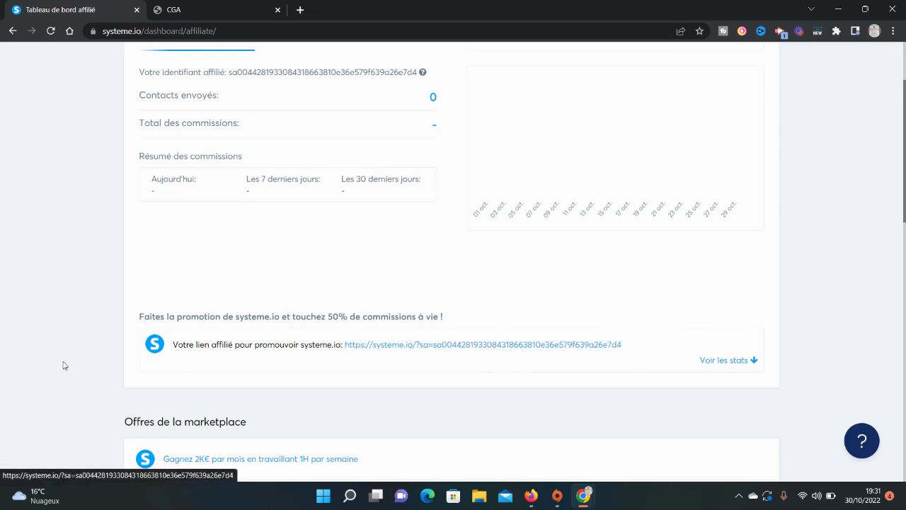
pyautogui.moveTo(140, 320); pyautogui.dragTo(465, 309)
pyautogui.click(469, 310)
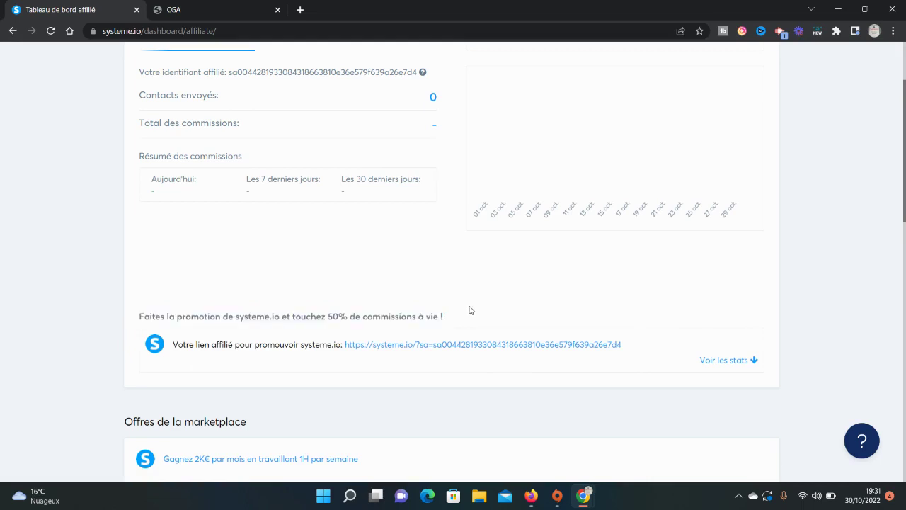
# Review the affiliate statistics, select the affiliate link for promoting systeme.io, and return to the main dashboard
pyautogui.scroll(2, 512, 301)
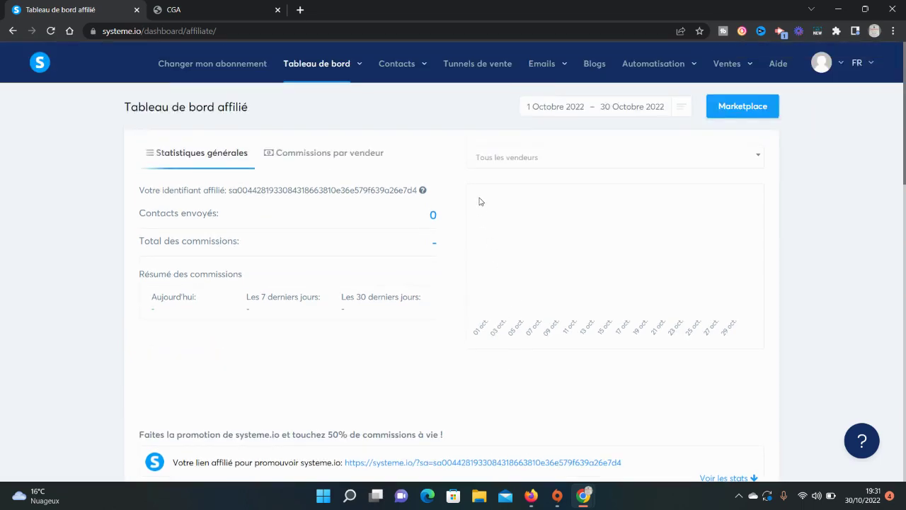
pyautogui.scroll(-3, 486, 206)
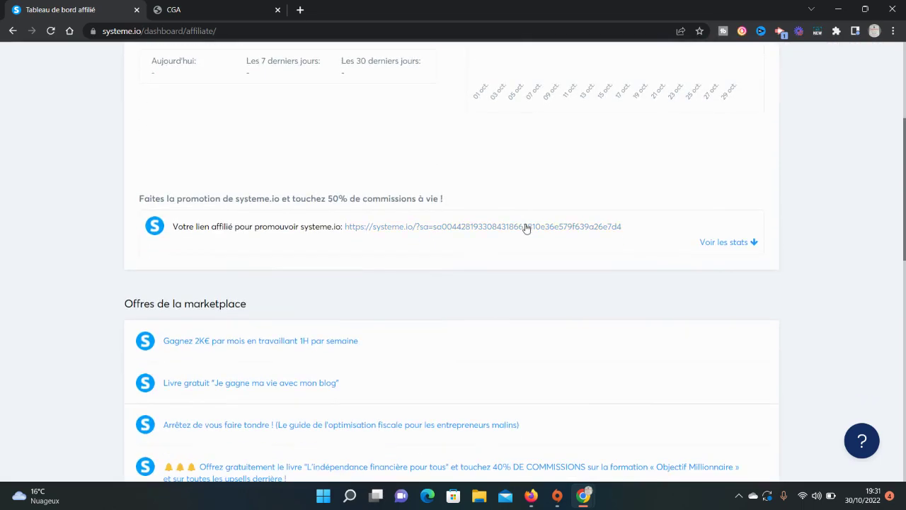
pyautogui.moveTo(622, 227); pyautogui.dragTo(354, 233)
pyautogui.rightClick(354, 233)
pyautogui.click(337, 262)
pyautogui.scroll(3, 338, 263)
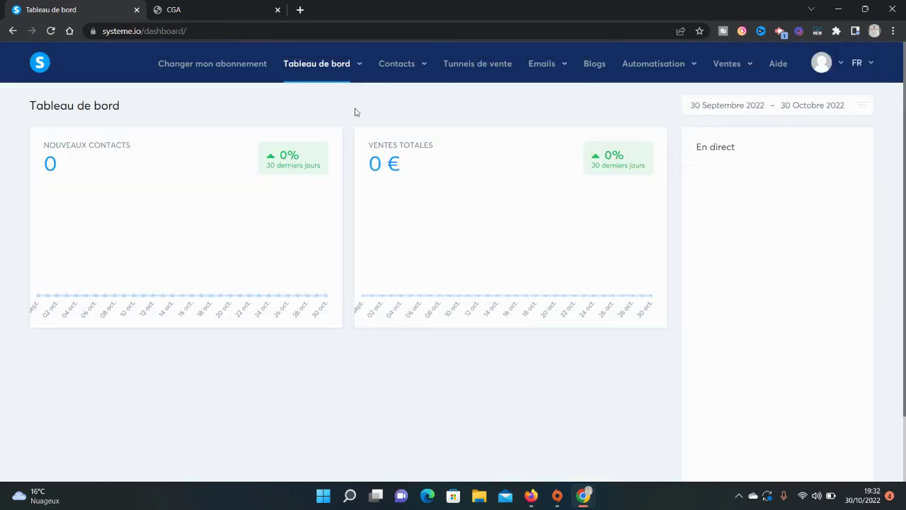